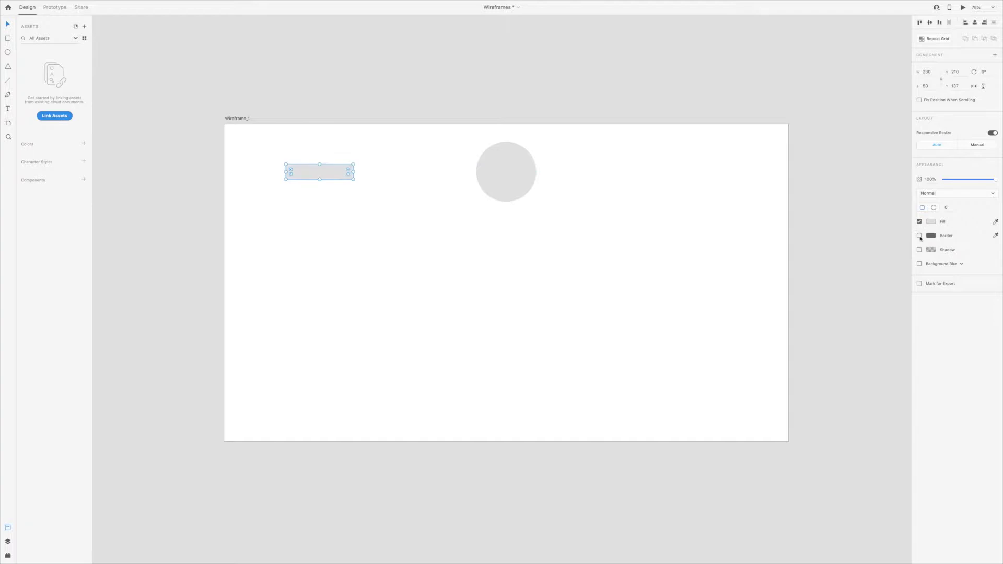
# Mirror the small header bar to the other side and add wide text bars below the header shapes.
pyautogui.hotkey('ctrl', '-')
pyautogui.keyDown('shift'); pyautogui.click(371, 214); pyautogui.keyUp('shift')
pyautogui.click(550, 262)
pyautogui.press('r')
pyautogui.moveTo(483, 270)
pyautogui.mouseDown()
pyautogui.moveTo(505, 273)
pyautogui.moveTo(488, 284)
pyautogui.moveTo(587, 286)
pyautogui.mouseUp()
pyautogui.moveTo(504, 275); pyautogui.dragTo(450, 317)
pyautogui.scroll(-5, 505, 313)
pyautogui.moveTo(505, 391); pyautogui.dragTo(527, 489)
pyautogui.scroll(4, 527, 489)
# Draw a full-width grey background rectangle behind the header shapes.
pyautogui.press('r')
pyautogui.moveTo(319, 85)
pyautogui.mouseDown()
pyautogui.moveTo(560, 201)
pyautogui.moveTo(696, 321)
pyautogui.mouseUp()
pyautogui.hotkey('ctrl', 'shift', '[')
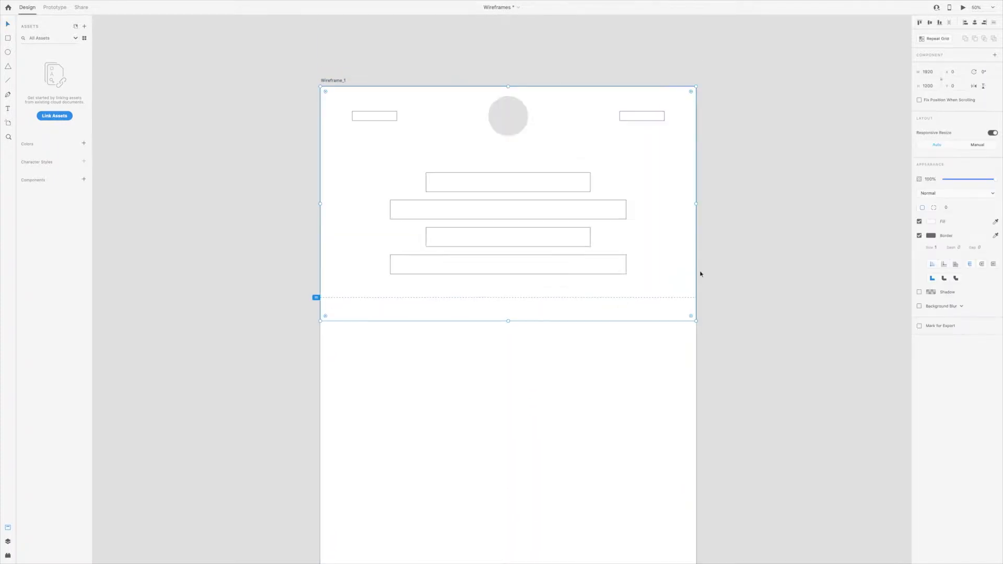
pyautogui.click(930, 221)
pyautogui.click(645, 125)
pyautogui.click(921, 233)
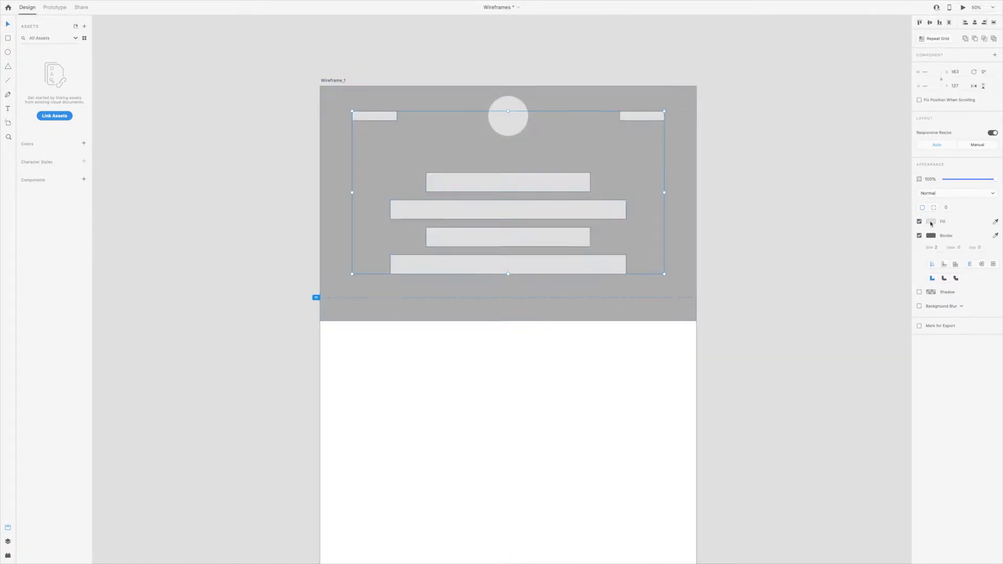
pyautogui.press('Escape')
# Stretch the grey header background taller and extend it to hold a fifth row.
pyautogui.scroll(-2, 687, 436)
pyautogui.scroll(-1, 688, 436)
pyautogui.click(506, 293)
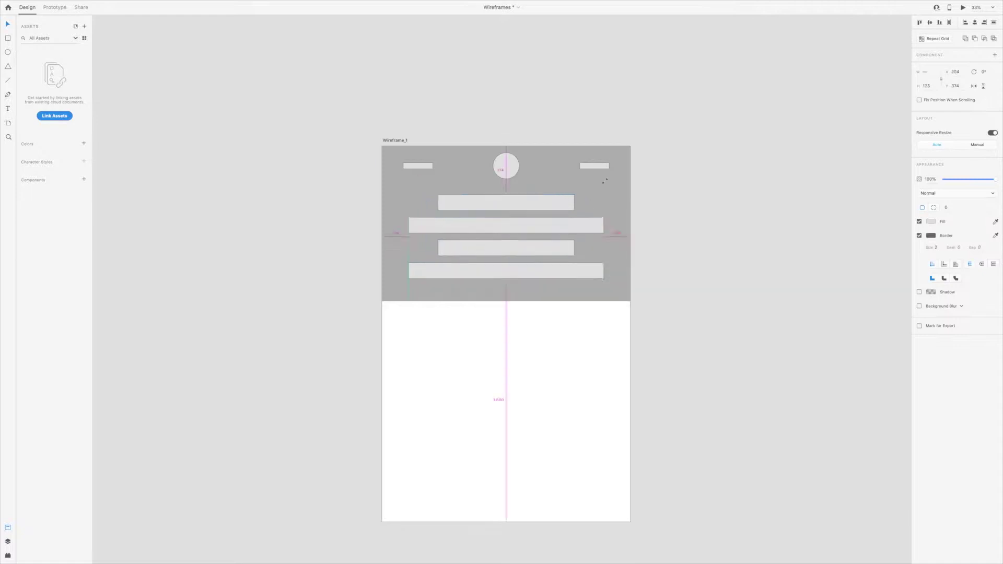
pyautogui.moveTo(506, 301); pyautogui.dragTo(506, 336)
pyautogui.scroll(-1, 505, 335)
pyautogui.moveTo(506, 260); pyautogui.dragTo(506, 307)
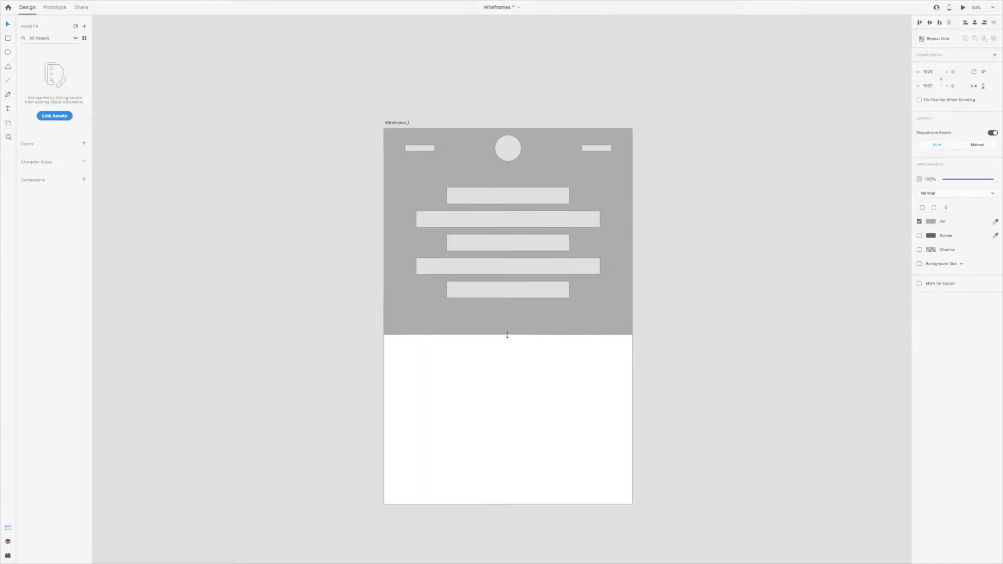
# Add two side-by-side image placeholders, each with two caption bars beneath.
pyautogui.press('r')
pyautogui.moveTo(412, 368)
pyautogui.mouseDown()
pyautogui.moveTo(501, 438)
pyautogui.moveTo(490, 430)
pyautogui.mouseUp()
pyautogui.hotkey('ctrl', 'd')
pyautogui.moveTo(464, 397); pyautogui.dragTo(556, 387)
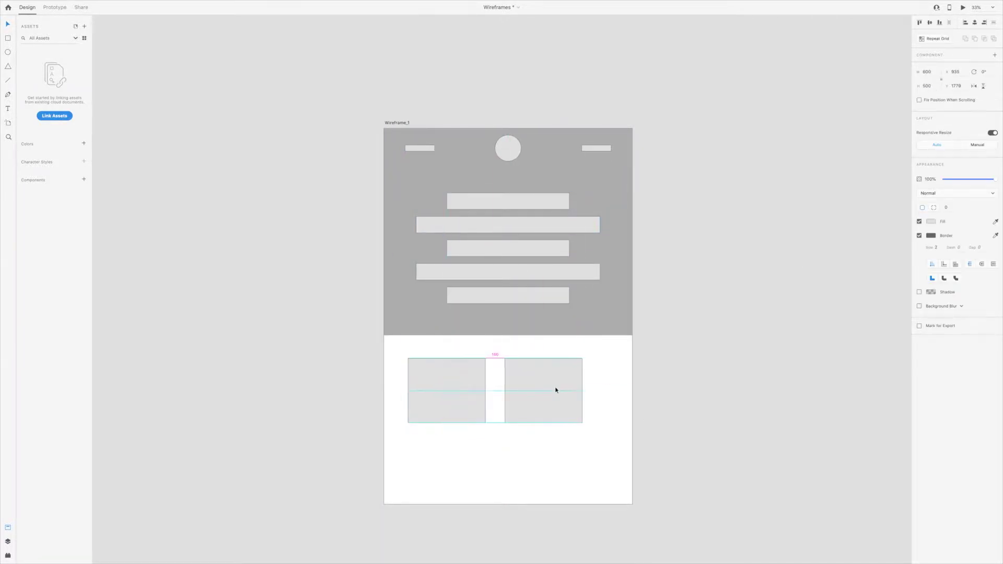
pyautogui.scroll(-1, 499, 416)
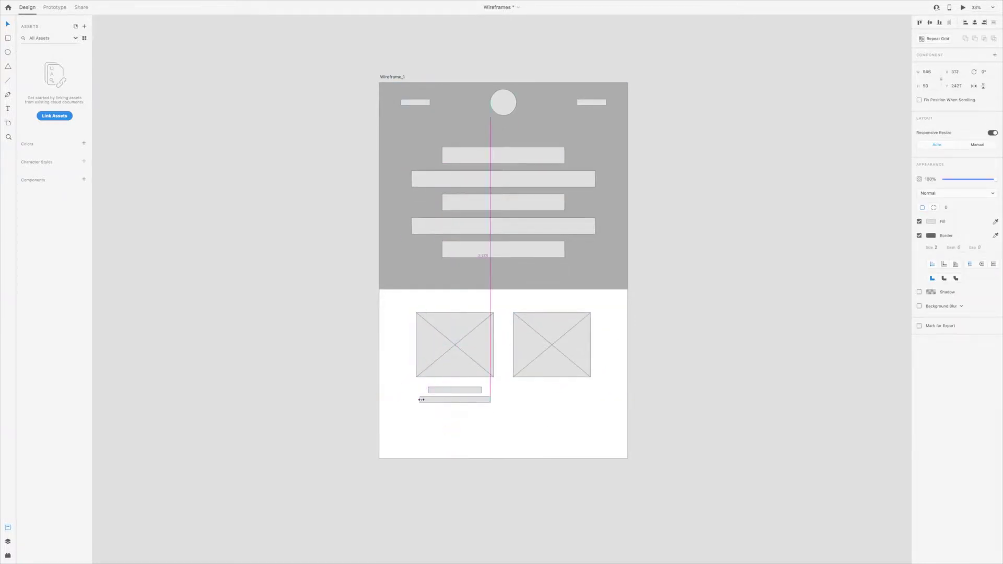
pyautogui.hotkey('ctrl', 'd')
pyautogui.moveTo(453, 392); pyautogui.dragTo(548, 391)
# Draw the footer bar across the artboard bottom and duplicate Wireframe_1 as a second artboard.
pyautogui.press('r')
pyautogui.moveTo(400, 439); pyautogui.dragTo(506, 446)
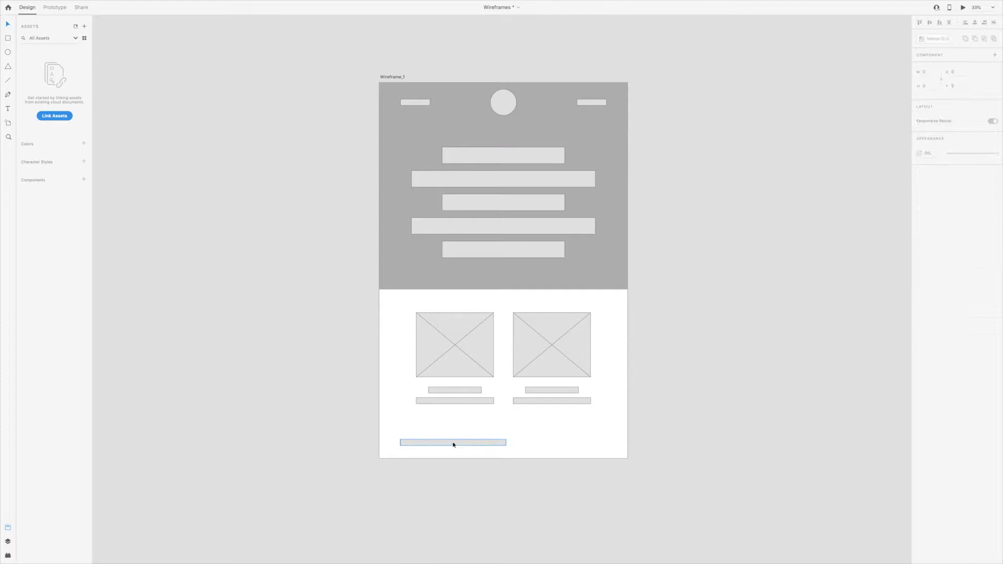
pyautogui.moveTo(577, 439)
pyautogui.mouseDown()
pyautogui.moveTo(622, 443)
pyautogui.moveTo(607, 445)
pyautogui.mouseUp()
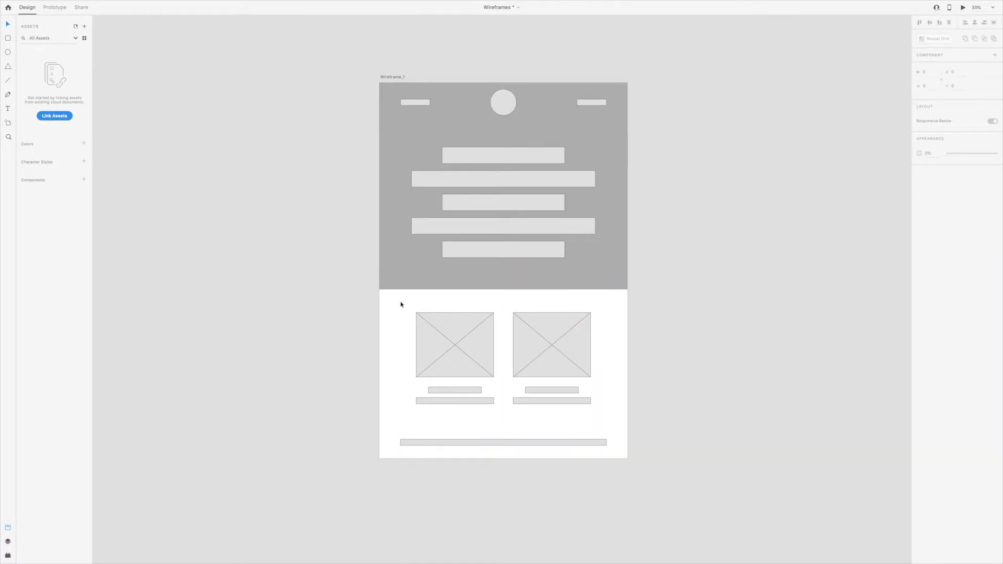
pyautogui.click(566, 362)
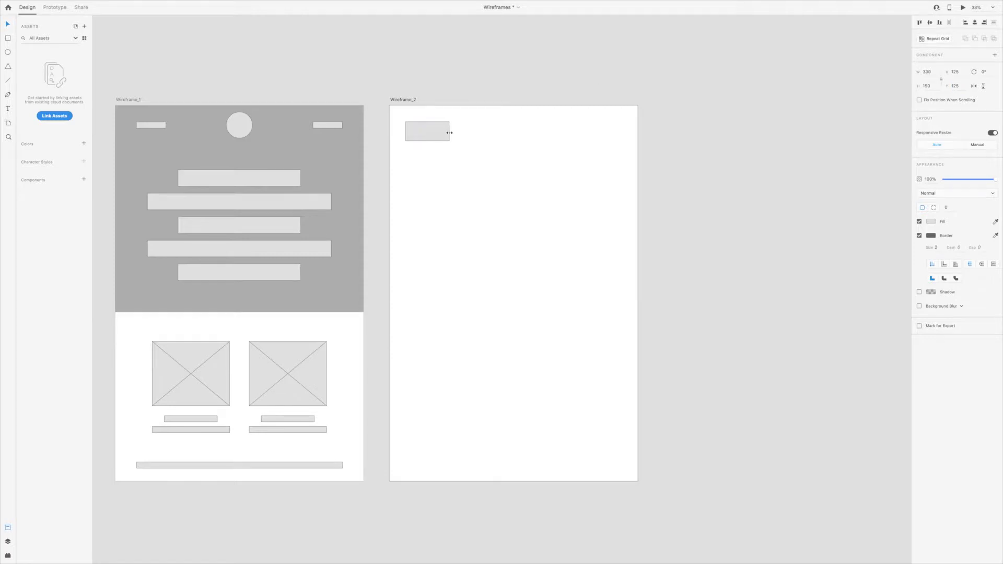
# Copy Wireframe_1's text bars into Wireframe_2 as a left-aligned stack.
pyautogui.click(246, 271)
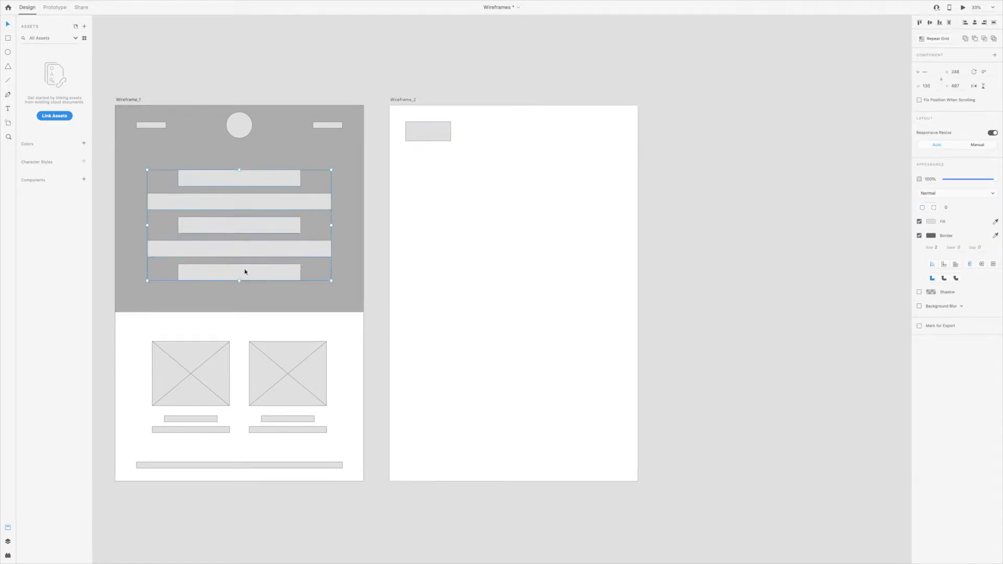
pyautogui.moveTo(246, 271); pyautogui.dragTo(419, 271)
pyautogui.hotkey('ctrl', 'd')
pyautogui.scroll(-2, 560, 352)
pyautogui.moveTo(559, 302); pyautogui.dragTo(478, 125)
# Draw a chevron with the Pen tool and place it below the text bars.
pyautogui.press('p')
pyautogui.click(478, 341)
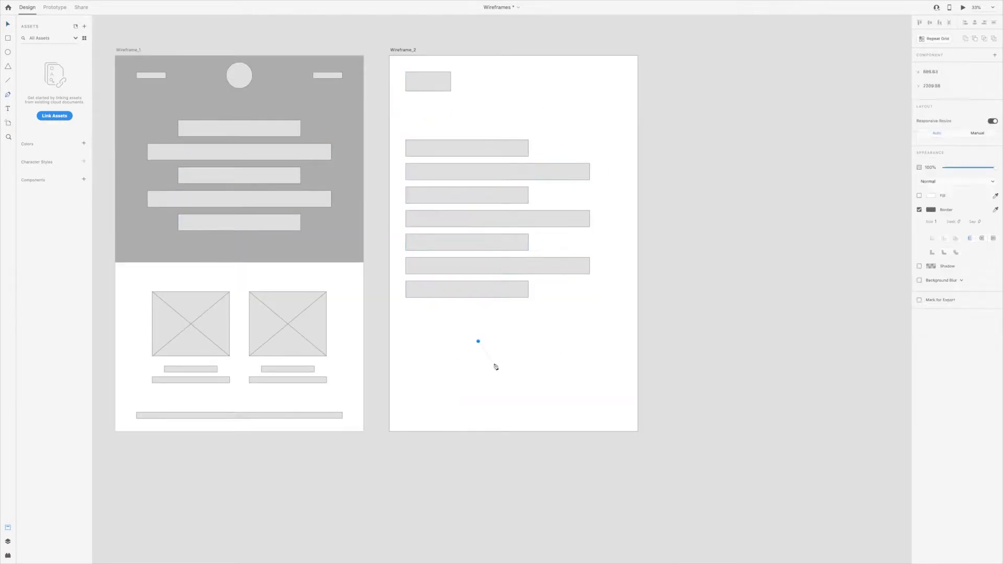
pyautogui.press('Escape')
pyautogui.moveTo(494, 353); pyautogui.dragTo(410, 319)
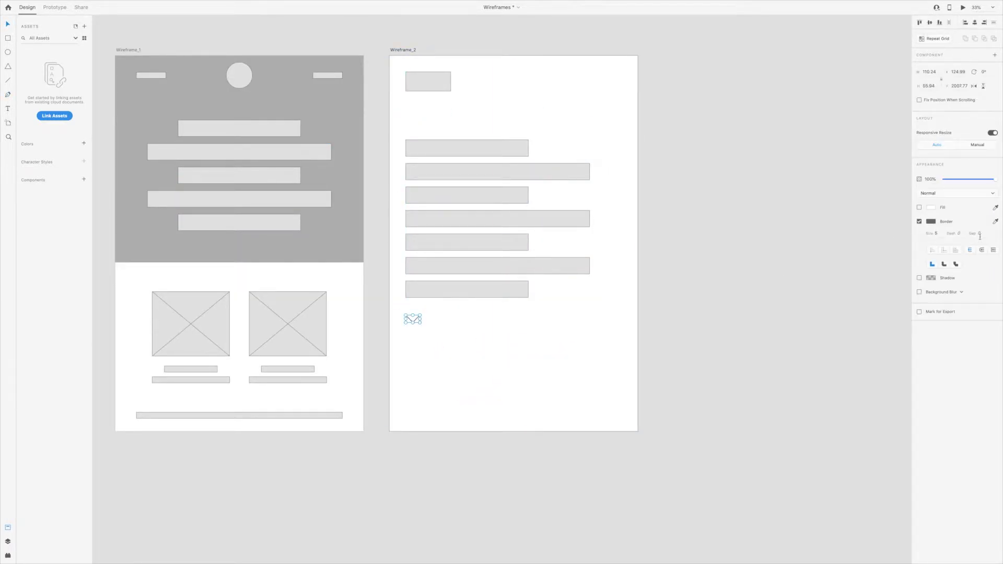
# Add a resized image placeholder with repeated text lines beside it.
pyautogui.click(297, 349)
pyautogui.hotkey('ctrl', 'c')
pyautogui.scroll(-2, 502, 313)
pyautogui.hotkey('ctrl', 'v')
pyautogui.moveTo(448, 347); pyautogui.dragTo(501, 346)
pyautogui.moveTo(503, 381); pyautogui.dragTo(503, 447)
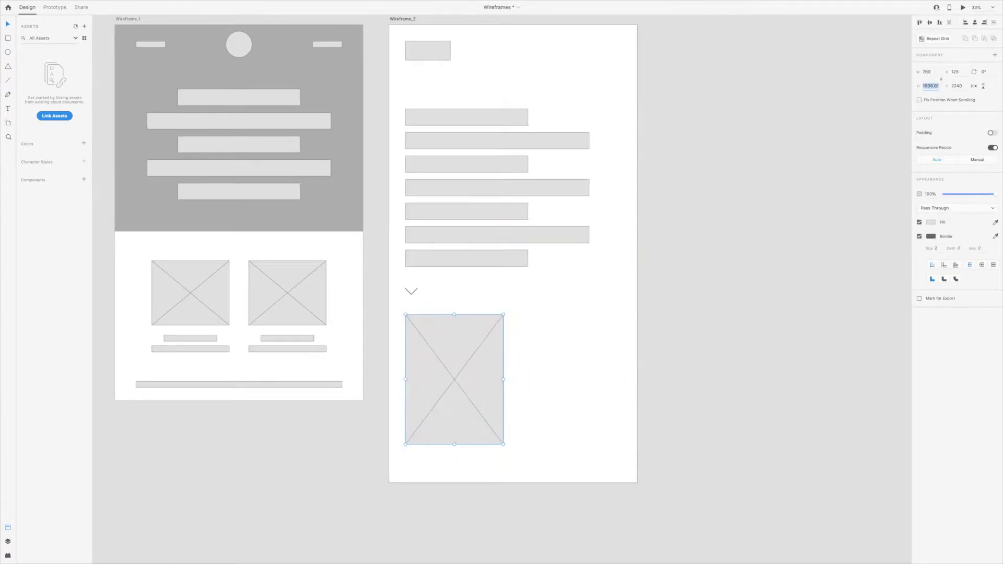
pyautogui.hotkey('ctrl', 'v')
pyautogui.moveTo(566, 335); pyautogui.dragTo(550, 335)
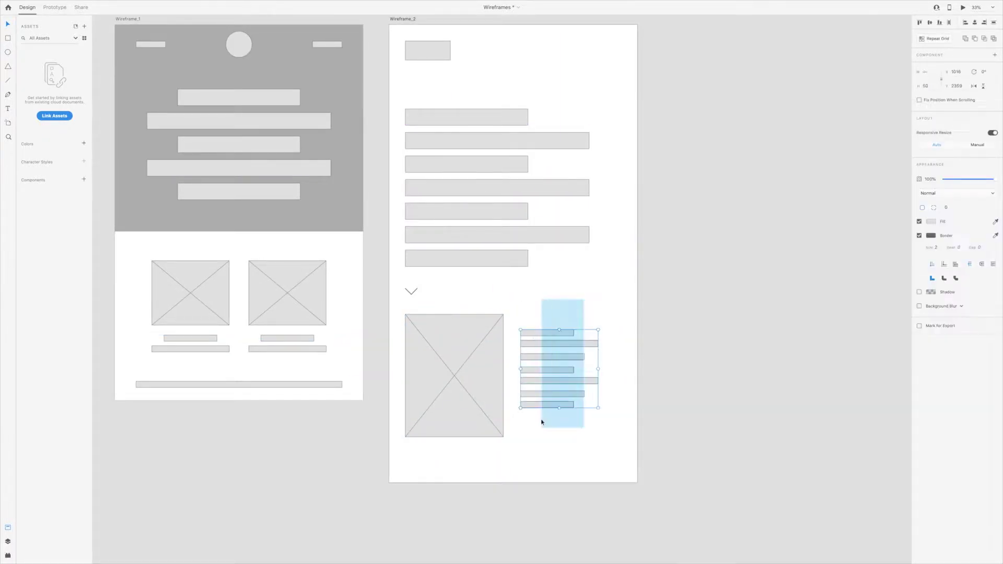
pyautogui.moveTo(637, 329); pyautogui.dragTo(619, 330)
# Paste a wide footer bar at the bottom of Wireframe_2.
pyautogui.scroll(-2, 600, 277)
pyautogui.hotkey('ctrl', 'v')
pyautogui.press('Escape')
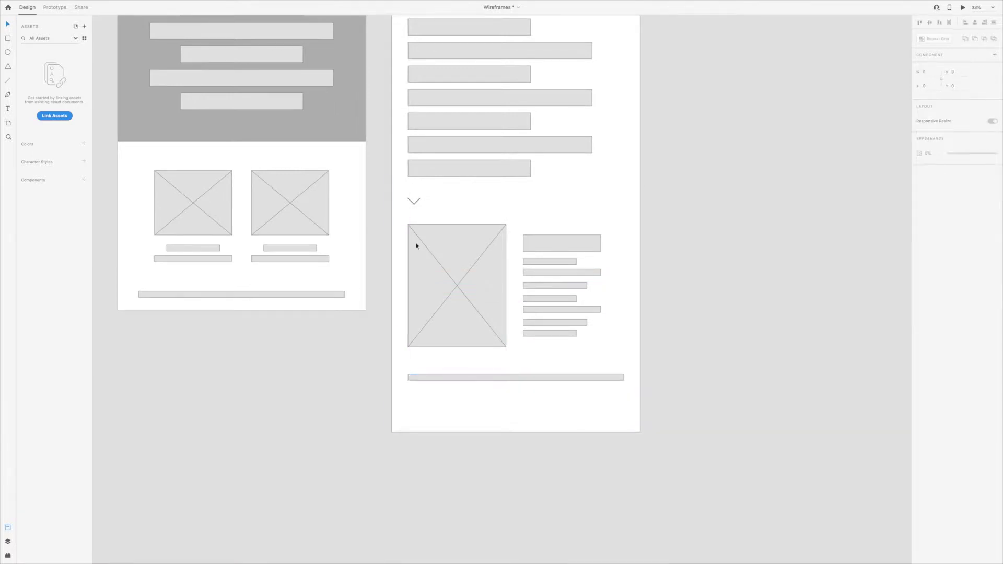
pyautogui.moveTo(520, 161); pyautogui.dragTo(621, 268)
# Add the empty Wireframe_3 artboard and select Wireframe_2's logo and bars to copy into it.
pyautogui.hotkey('ctrl', 'd')
pyautogui.hscroll(3, 620, 405)
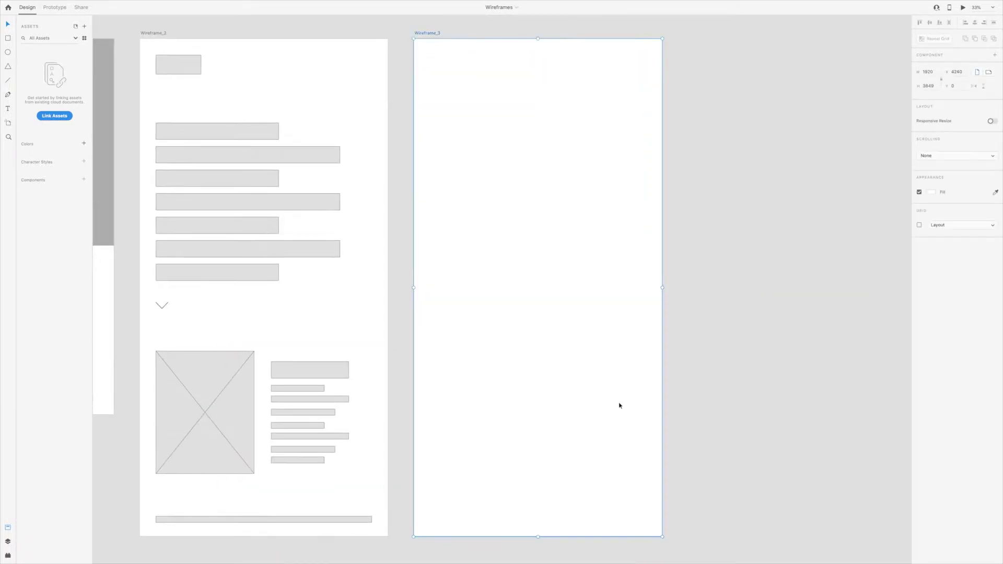
pyautogui.moveTo(151, 50); pyautogui.dragTo(342, 285)
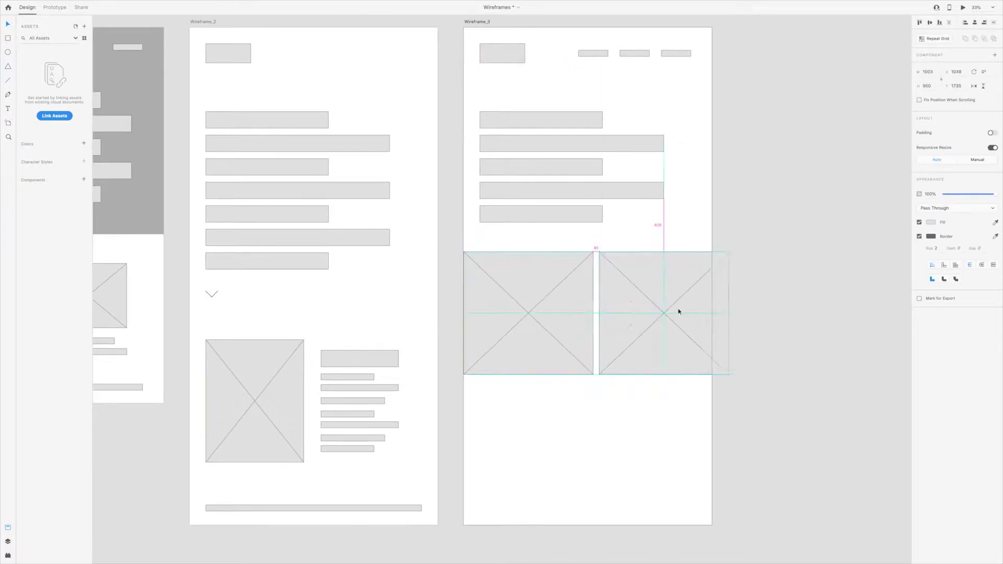
pyautogui.moveTo(678, 312); pyautogui.dragTo(679, 312)
pyautogui.scroll(-5, 593, 55)
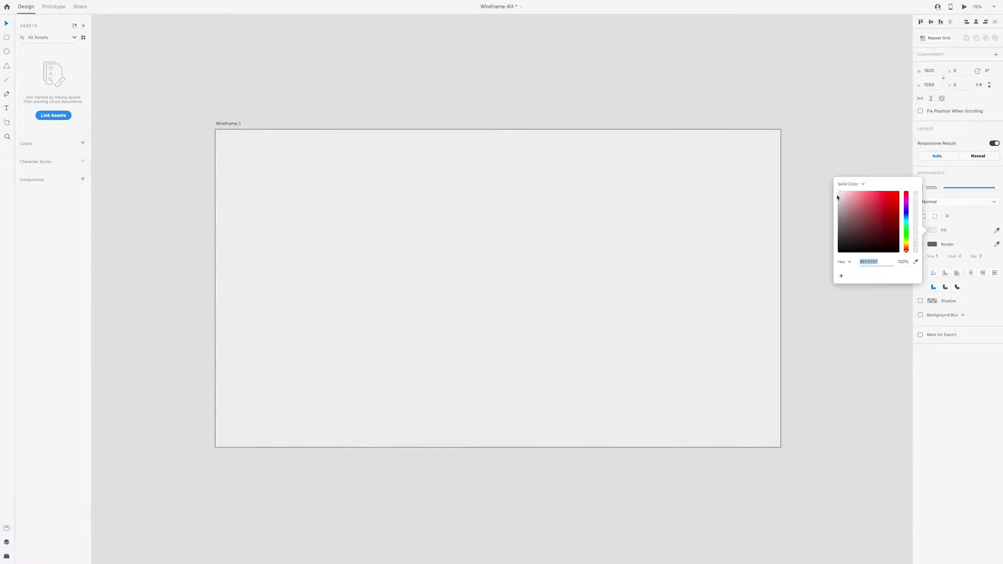
# Make the photo placeholder and the pill button components, naming the pill one CTA.
pyautogui.hotkey('ctrl', 'k')
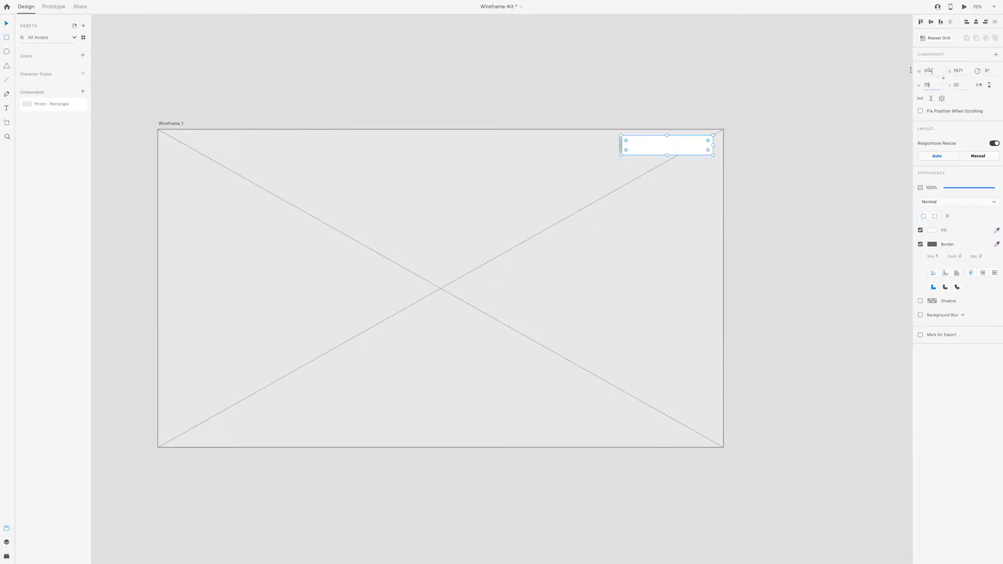
pyautogui.moveTo(684, 145); pyautogui.dragTo(683, 118)
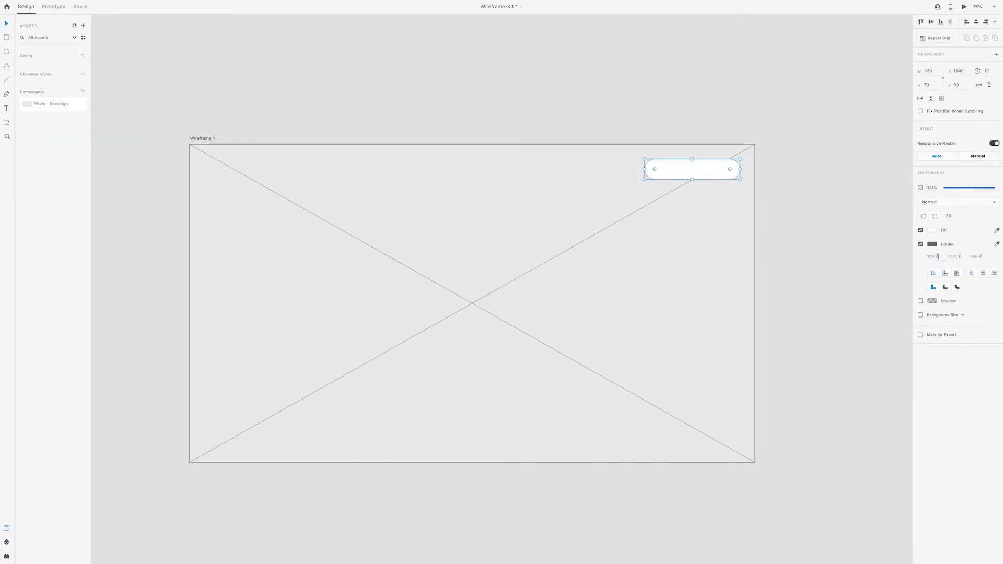
pyautogui.click(741, 120)
pyautogui.click(711, 168)
pyautogui.hotkey('ctrl', 'k')
pyautogui.doubleClick(50, 104)
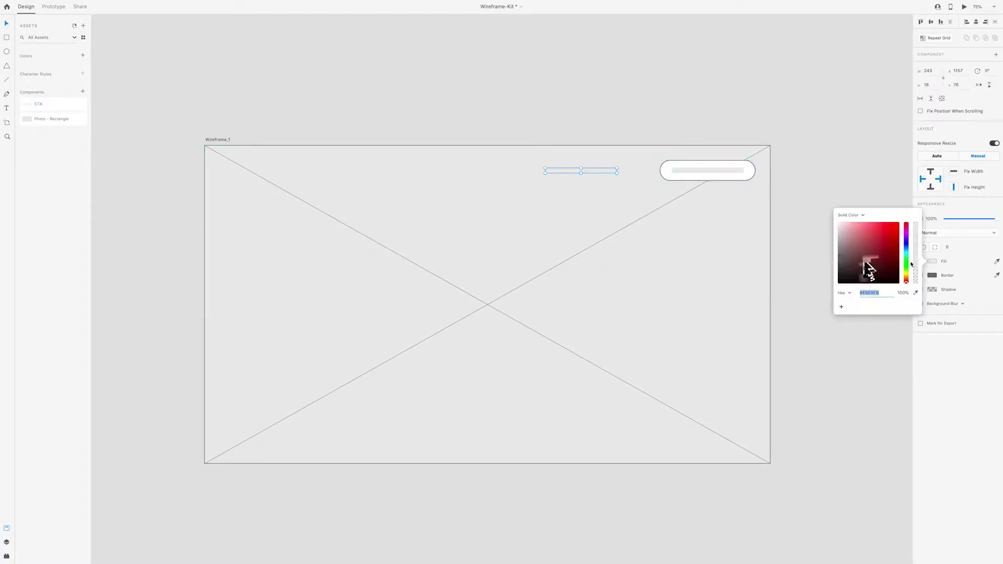
pyautogui.click(865, 156)
# Set a navigation bar's width to 150 and place the dark bars left of the CTA.
pyautogui.click(934, 70)
pyautogui.write('150')
pyautogui.press('Return')
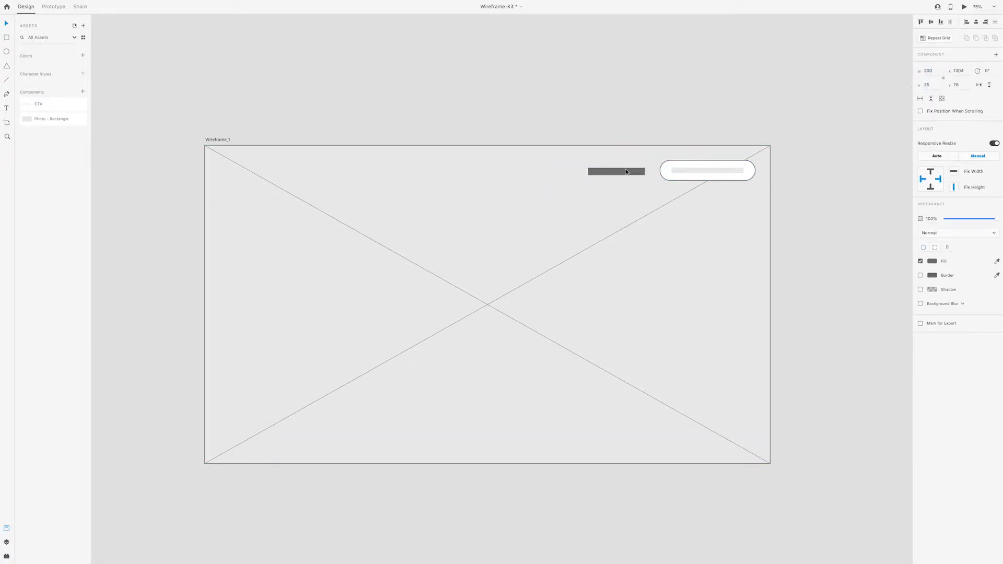
pyautogui.moveTo(621, 171); pyautogui.dragTo(519, 176)
pyautogui.click(896, 116)
pyautogui.hscroll(-5, 896, 116)
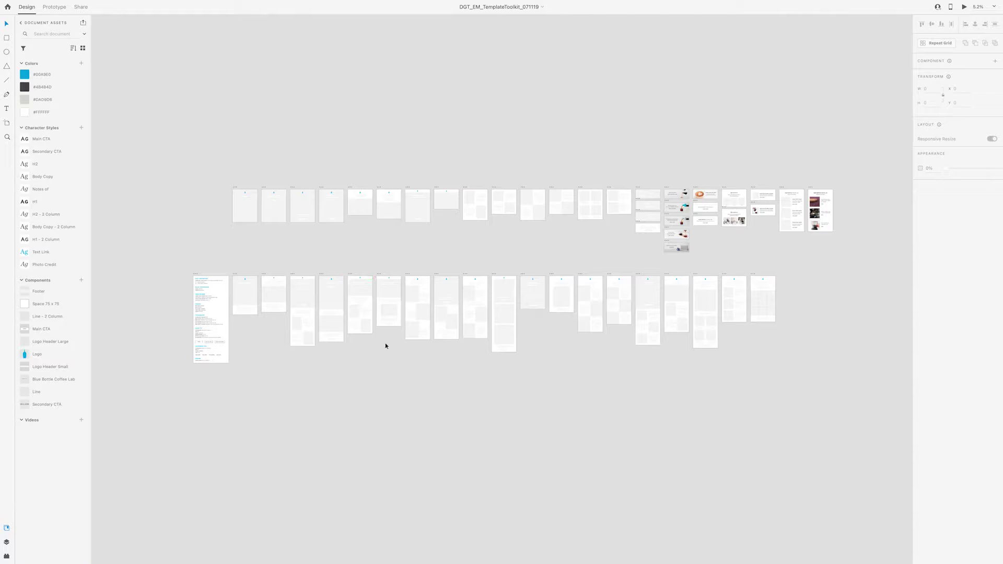
# Fit all artboards in view, then pan to the File Convention guidelines artboard.
pyautogui.scroll(10, 436, 367)
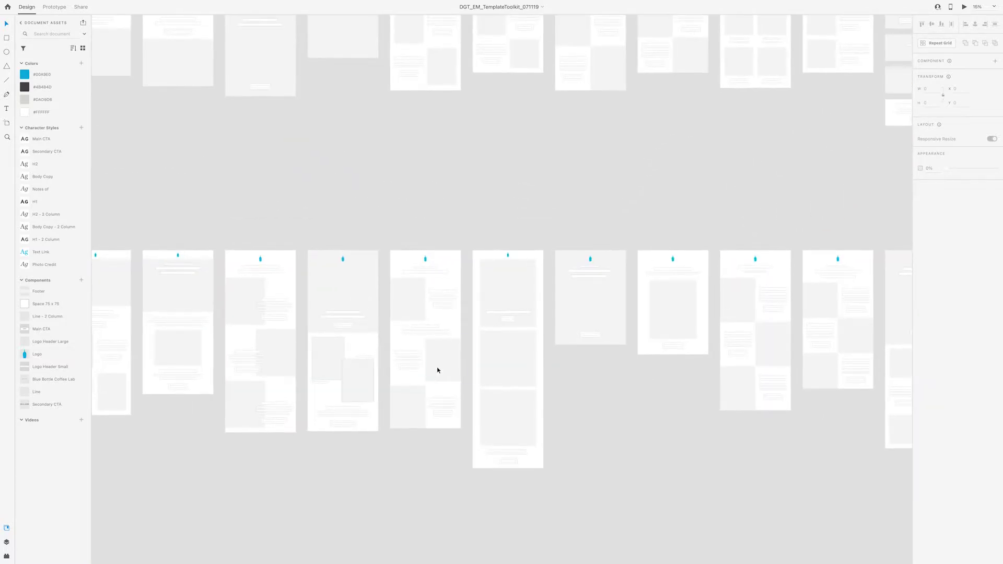
pyautogui.hscroll(-6, 437, 367)
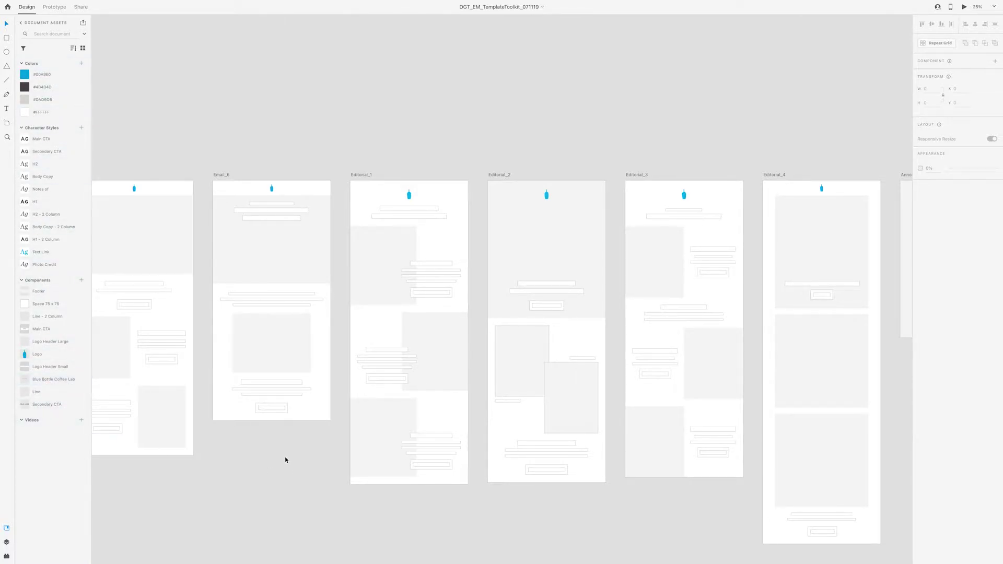
pyautogui.hotkey('ctrl', '0')
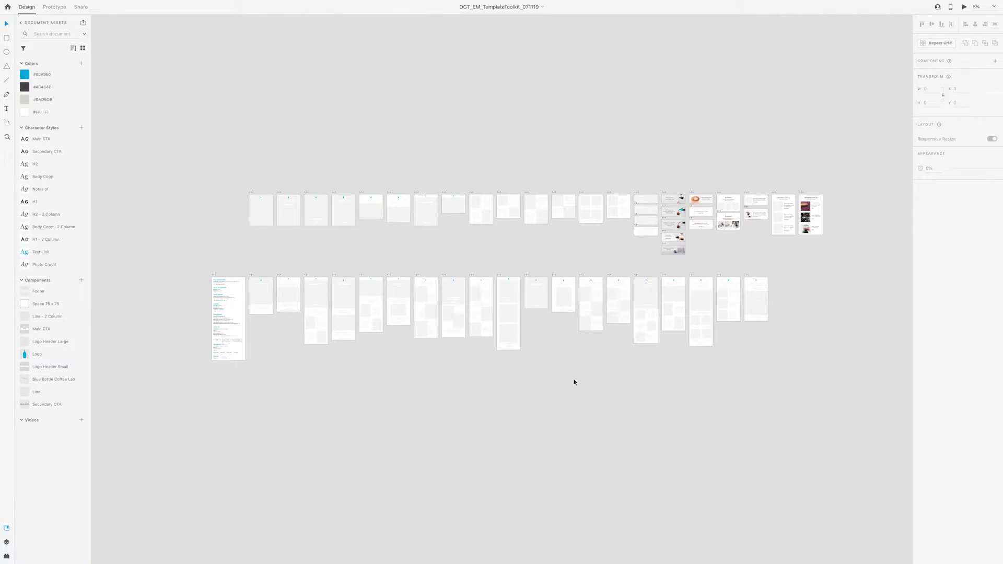
pyautogui.hscroll(-3, 537, 387)
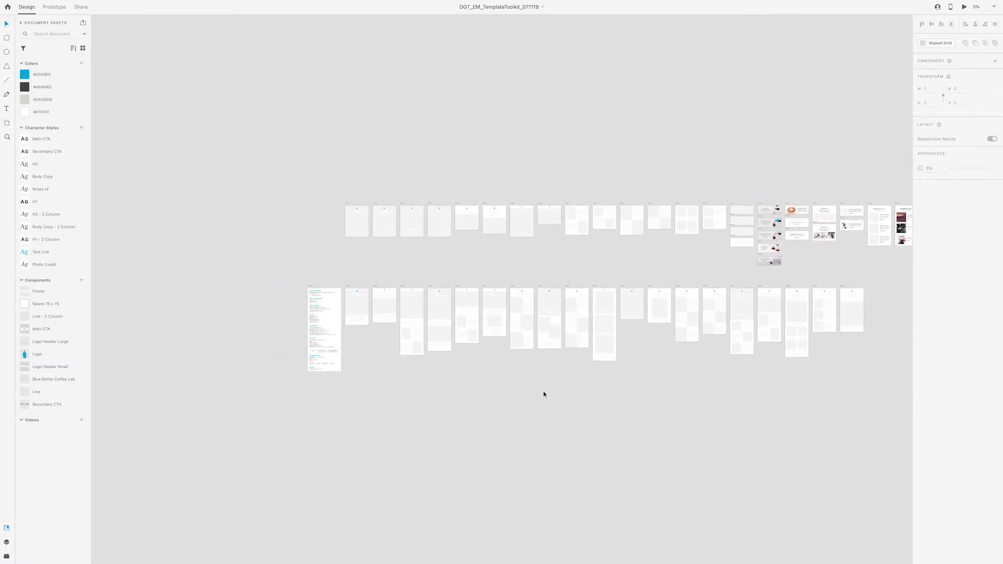
pyautogui.scroll(3, 544, 394)
pyautogui.moveTo(280, 342); pyautogui.dragTo(775, 262)
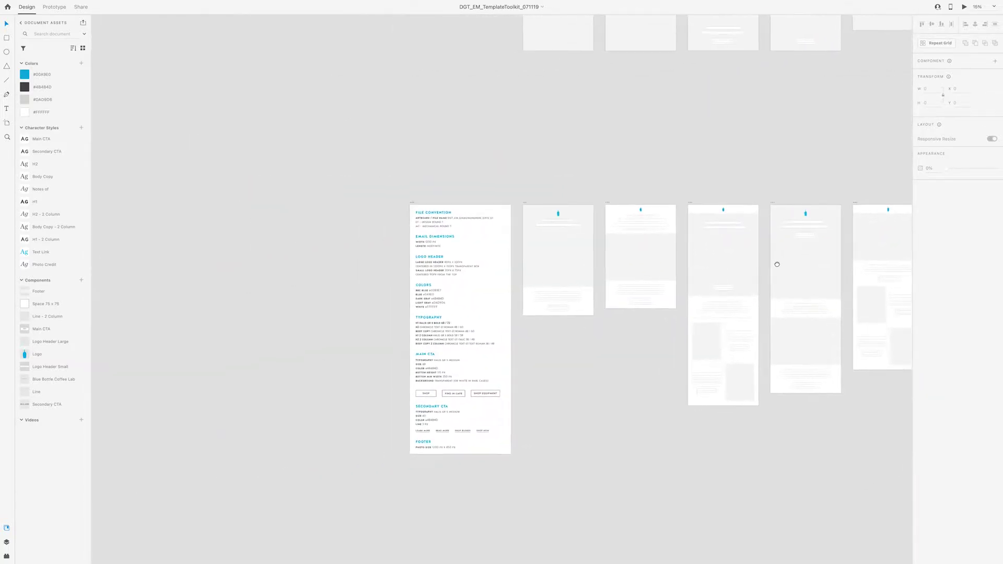
pyautogui.scroll(2, 593, 274)
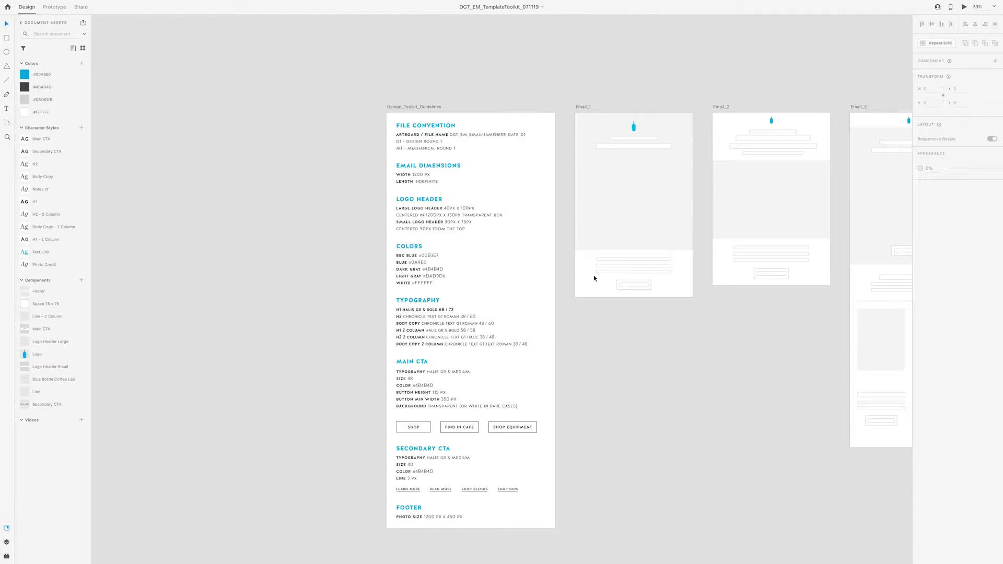
# Zoom into the Design_Toolkit_Guidelines artboard, then pan over to Email_3 and Email_4.
pyautogui.scroll(1, 593, 275)
pyautogui.scroll(-1, 496, 302)
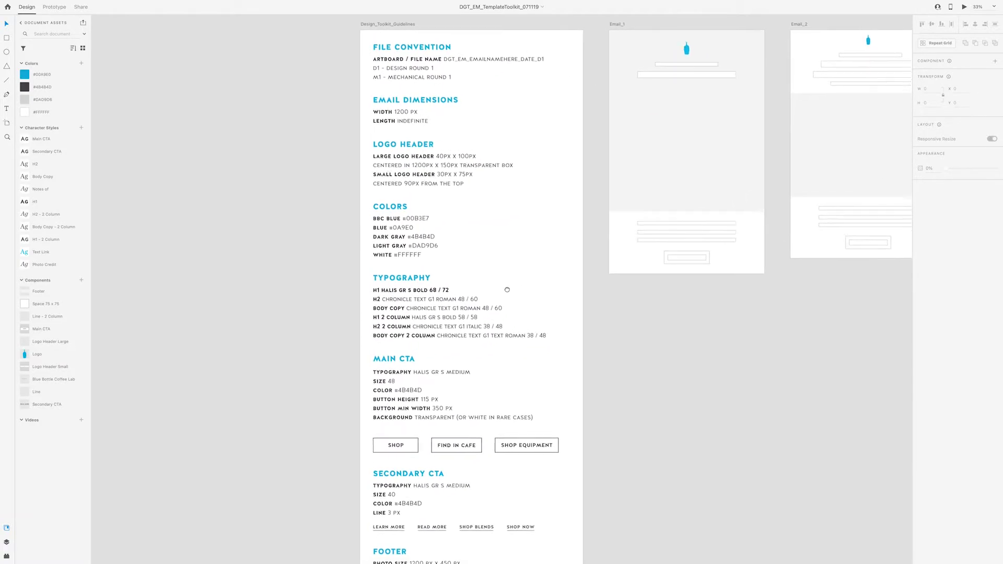
pyautogui.moveTo(507, 289)
pyautogui.mouseDown()
pyautogui.moveTo(522, 269)
pyautogui.moveTo(519, 284)
pyautogui.mouseUp()
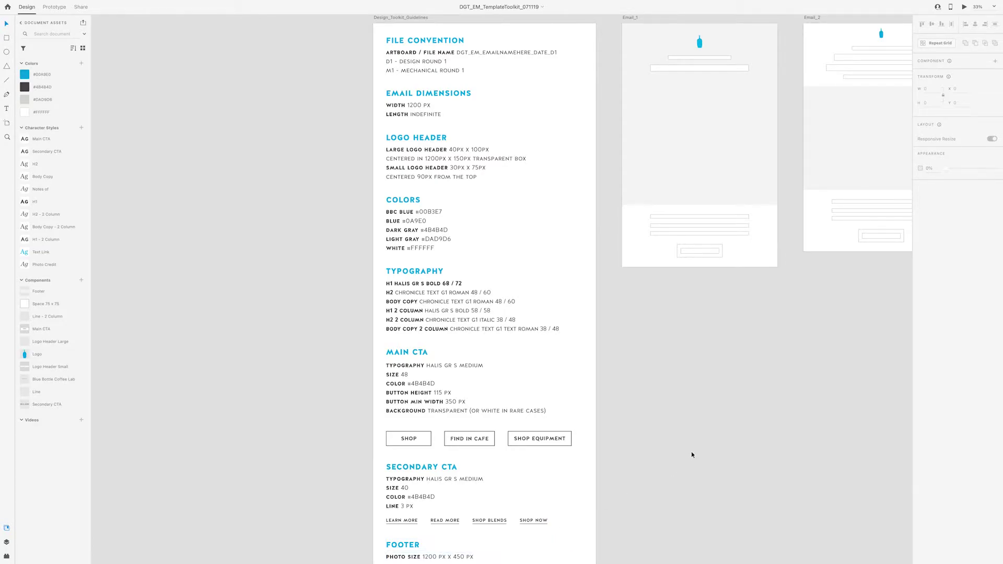
pyautogui.moveTo(765, 375); pyautogui.dragTo(365, 409)
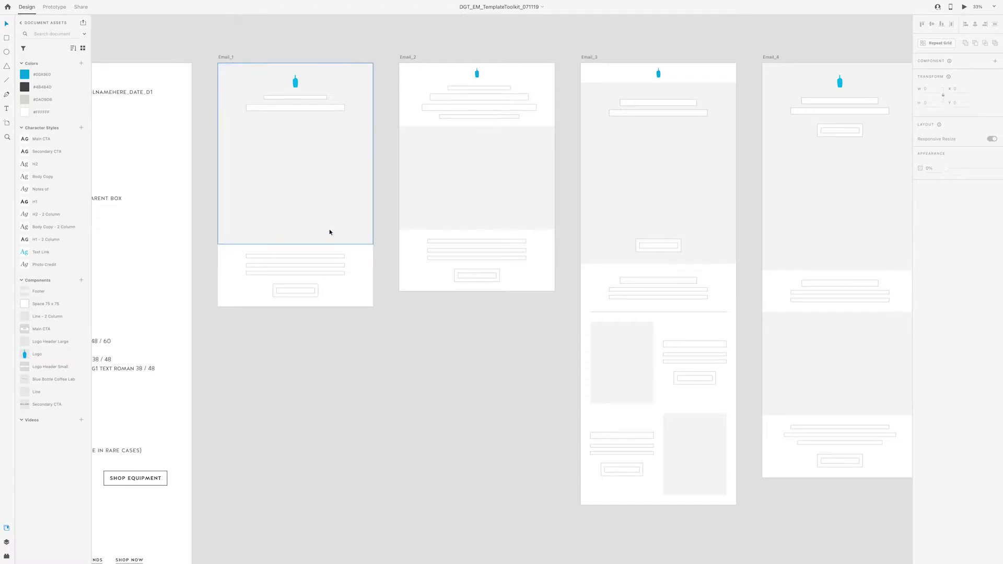
pyautogui.click(320, 190)
pyautogui.click(382, 198)
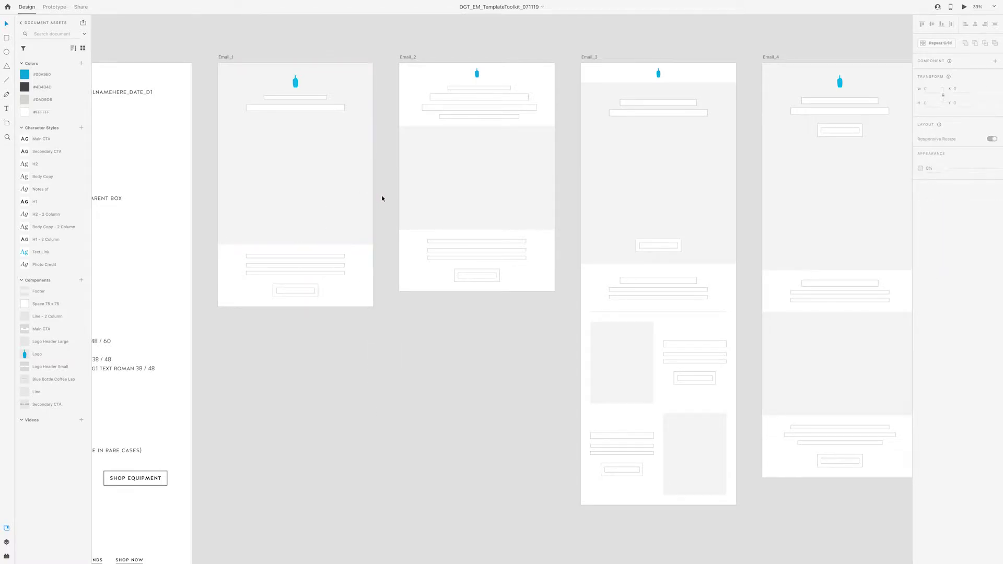
pyautogui.click(488, 202)
pyautogui.click(618, 242)
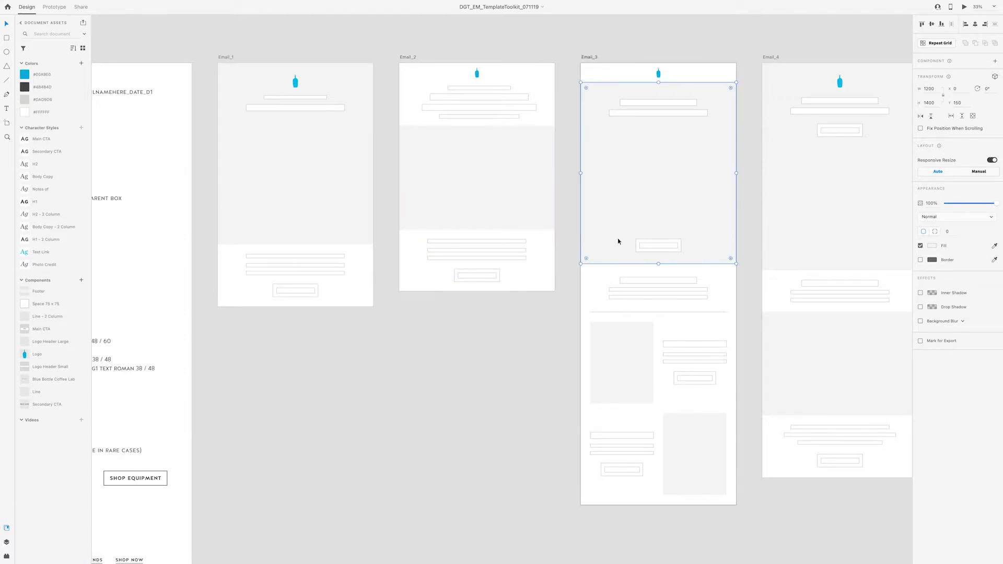
pyautogui.click(462, 355)
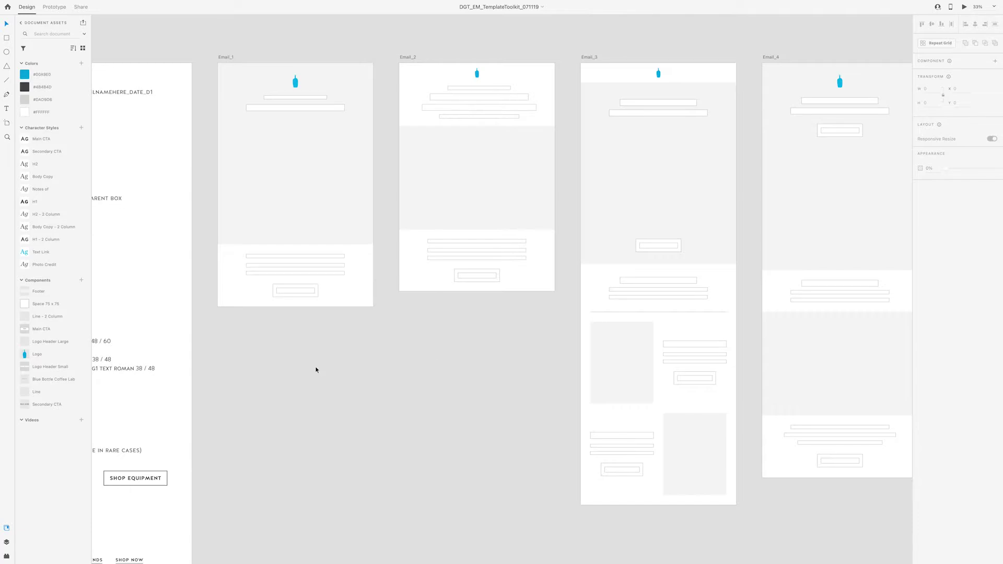
pyautogui.click(225, 59)
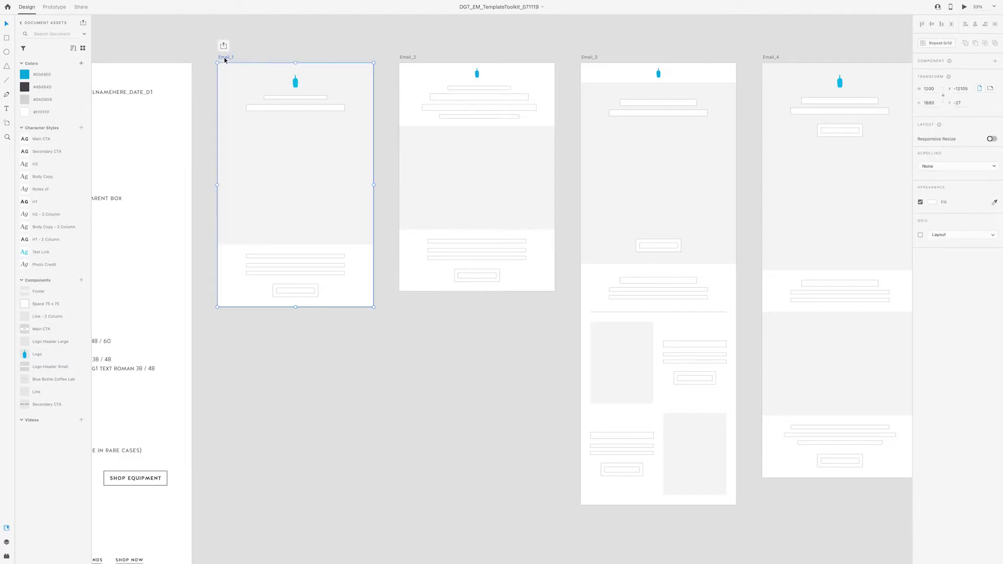
pyautogui.click(275, 166)
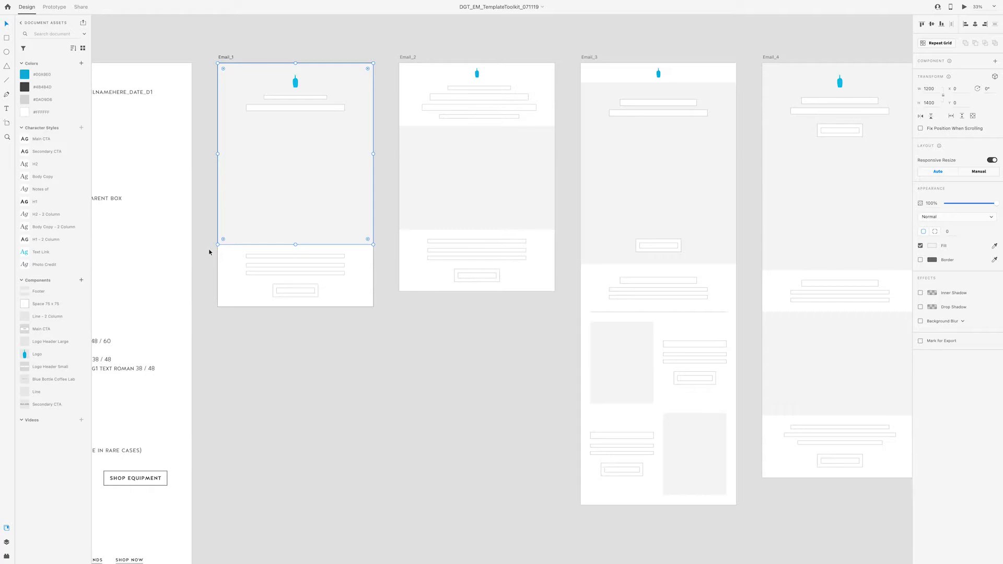
pyautogui.click(407, 57)
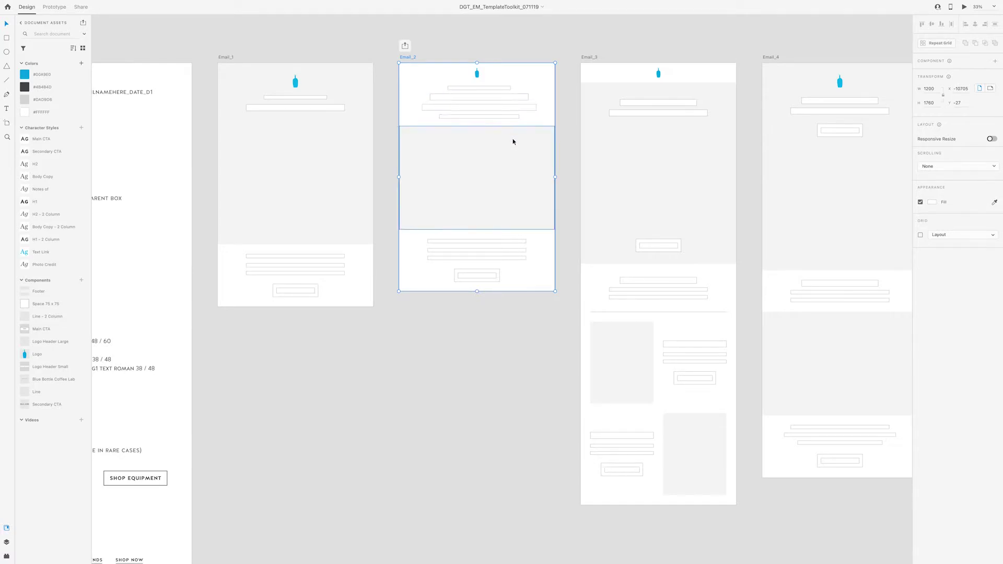
pyautogui.click(515, 160)
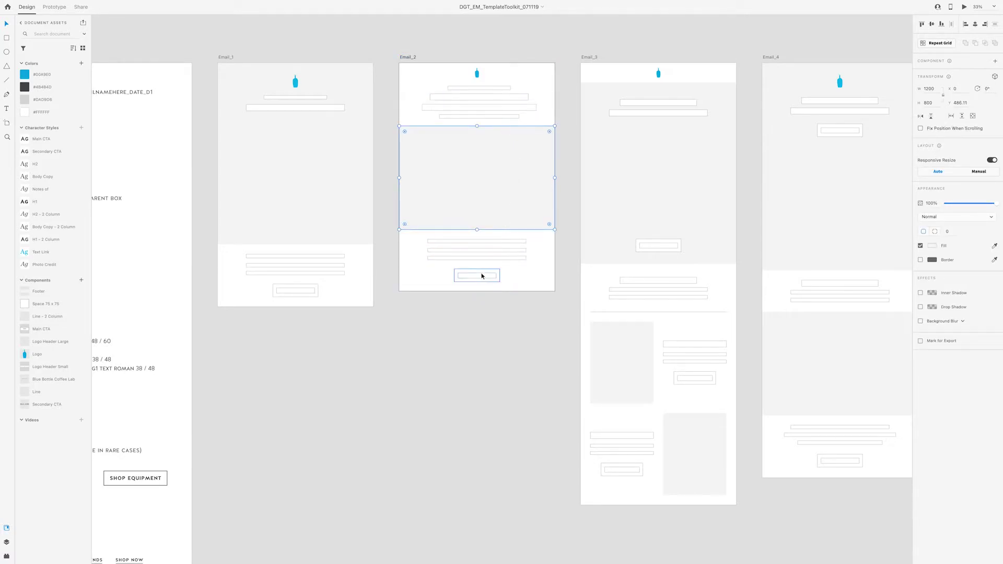
pyautogui.click(595, 60)
pyautogui.hscroll(2, 594, 60)
pyautogui.hscroll(3, 595, 61)
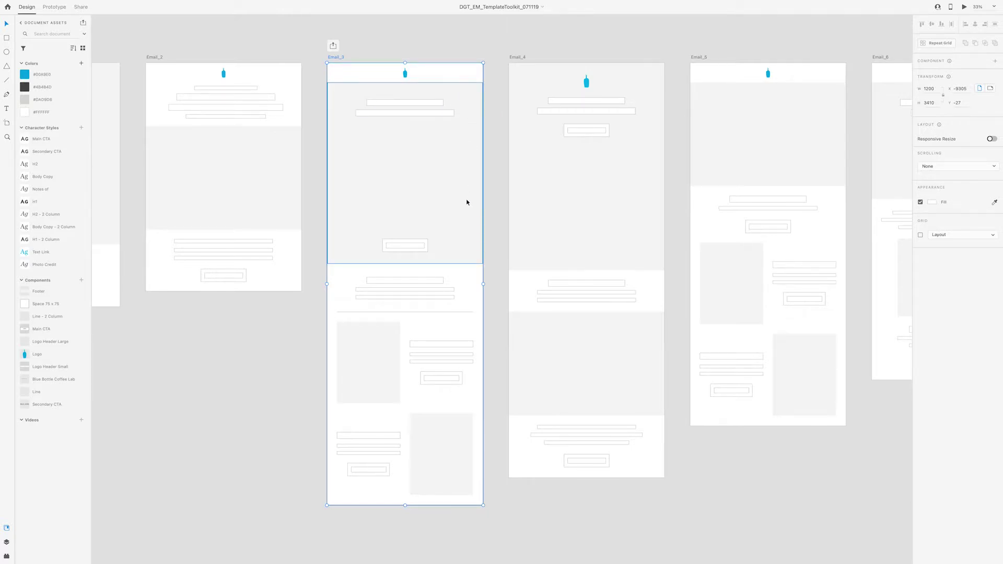
pyautogui.scroll(1, 460, 223)
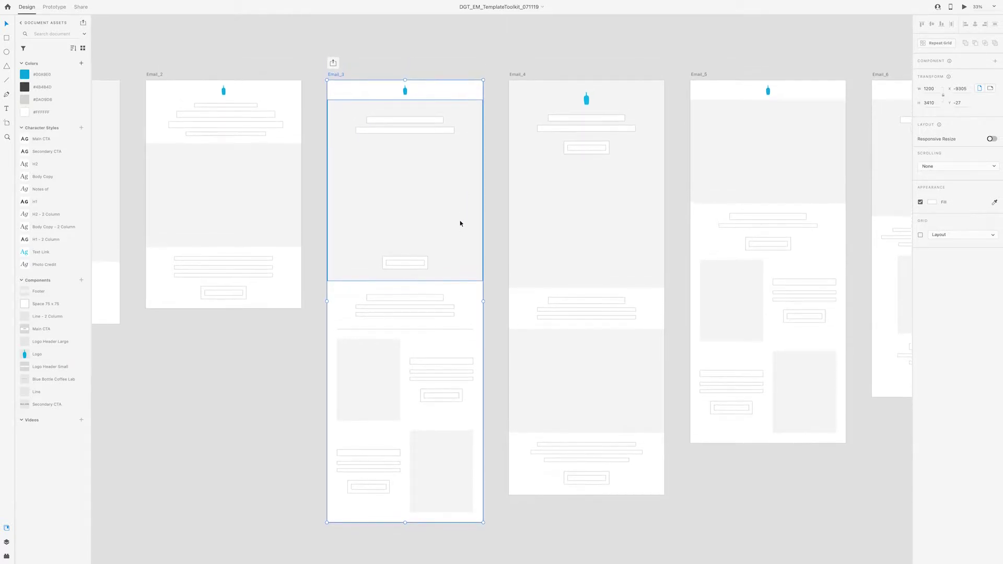
pyautogui.scroll(-1, 460, 225)
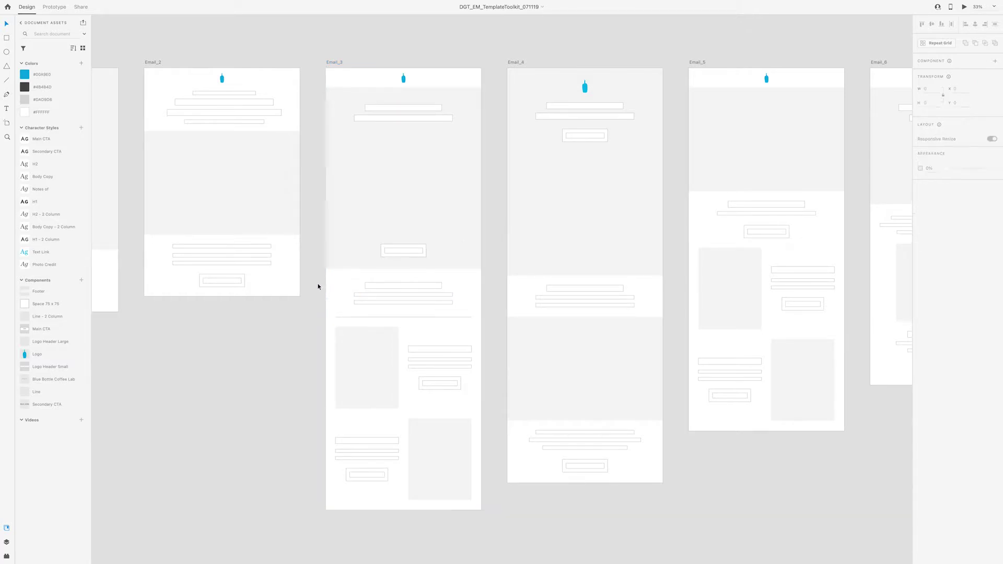
pyautogui.moveTo(318, 286); pyautogui.dragTo(496, 522)
pyautogui.scroll(-1, 496, 514)
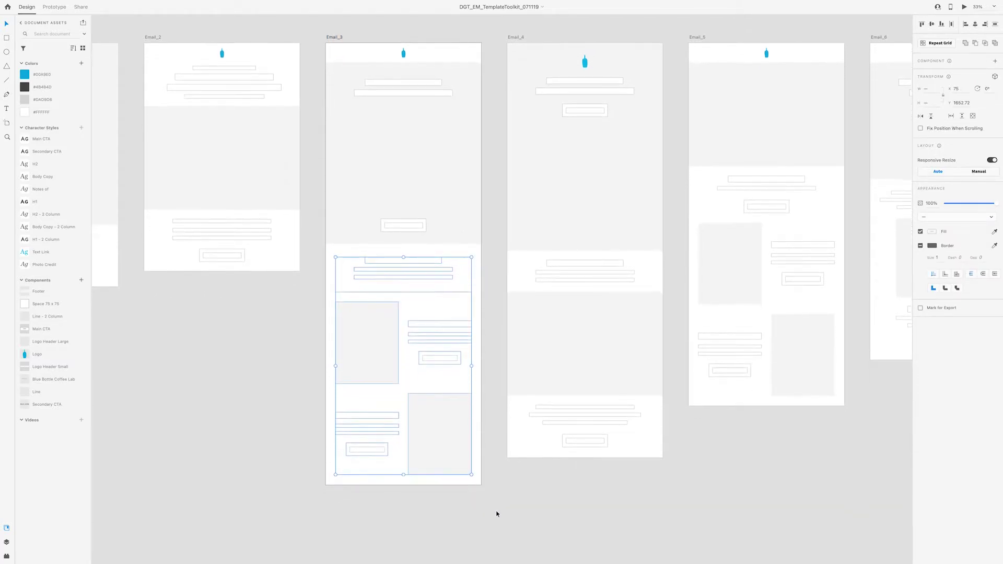
pyautogui.click(401, 367)
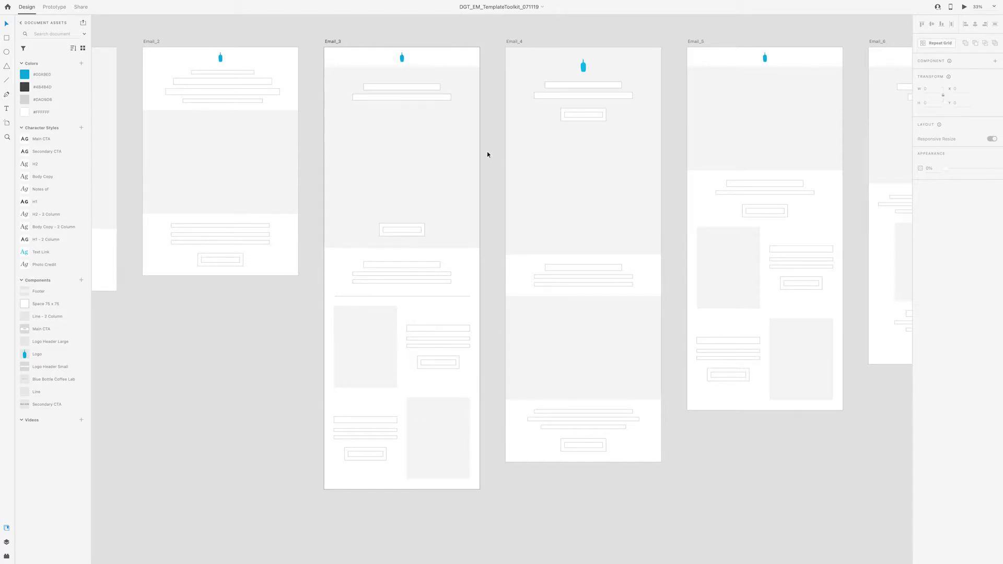
pyautogui.click(398, 61)
pyautogui.scroll(1, 451, 76)
pyautogui.press('super+equal')
pyautogui.press('super+equal')
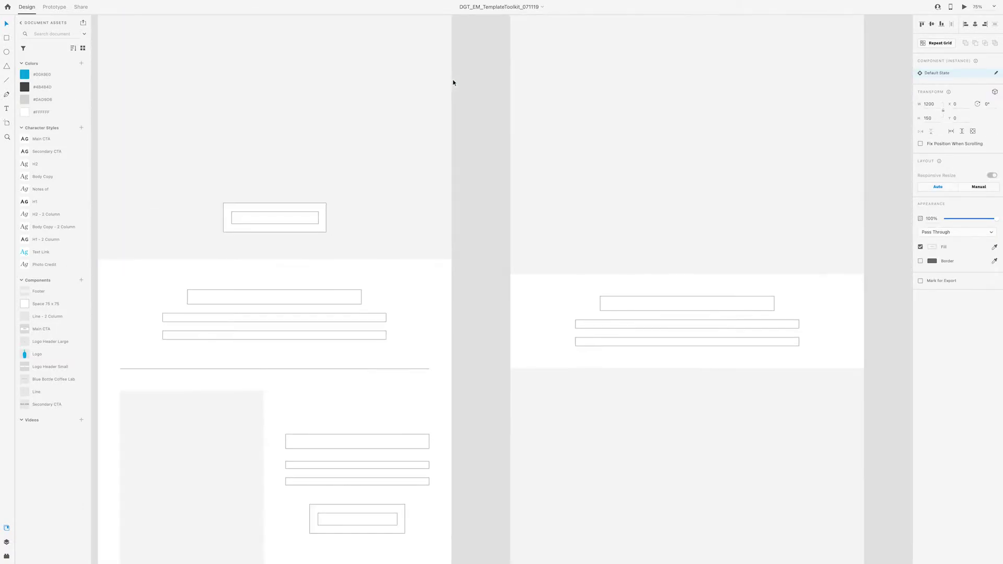
pyautogui.scroll(8, 452, 84)
pyautogui.hscroll(-2, 452, 88)
pyautogui.hscroll(-1, 389, 275)
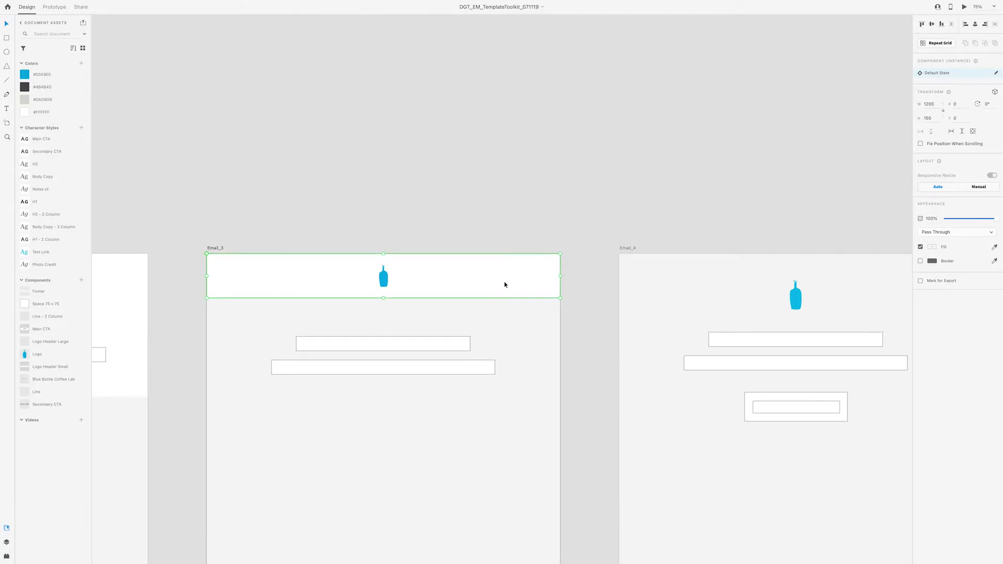
pyautogui.scroll(-3, 504, 284)
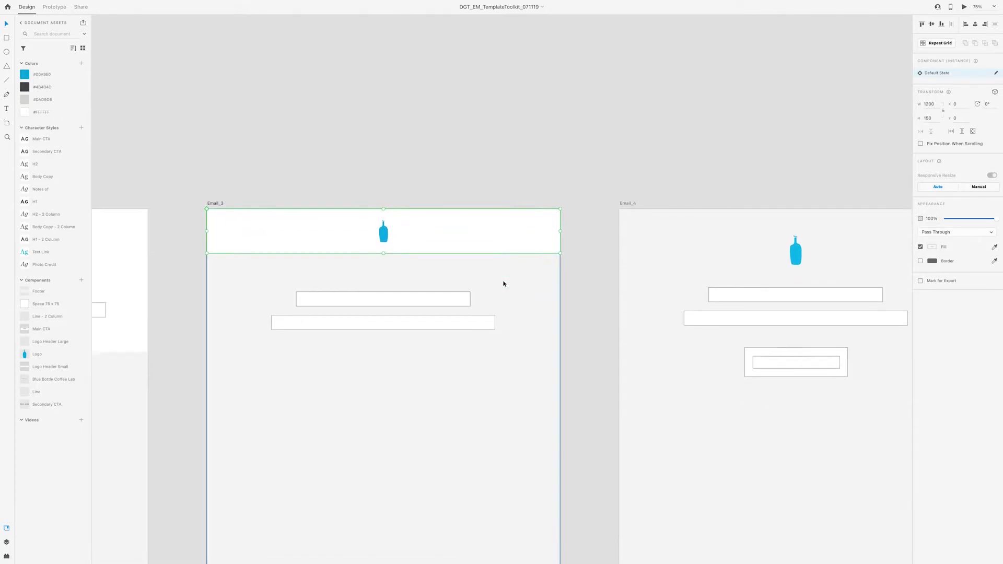
pyautogui.click(568, 273)
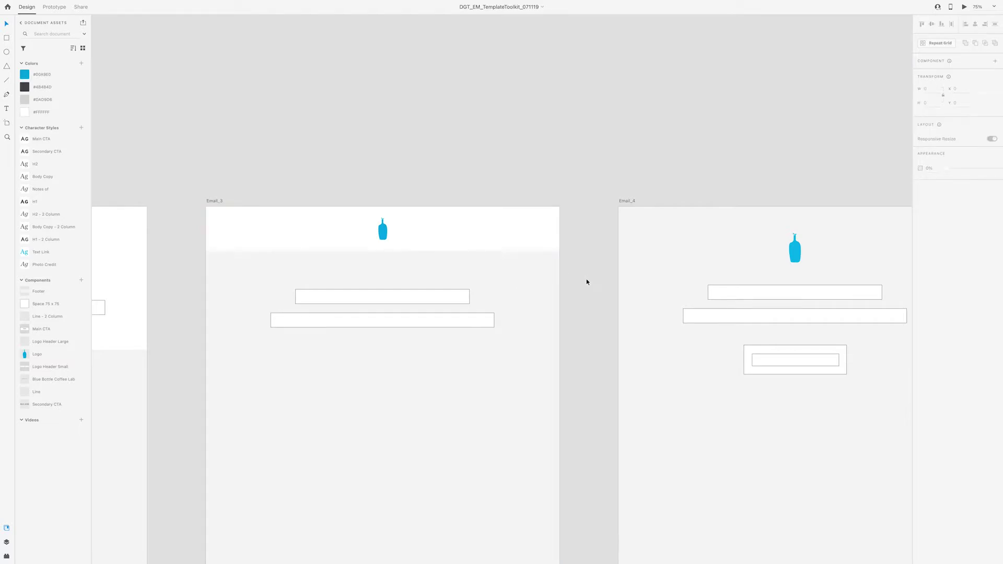
pyautogui.scroll(-5, 667, 161)
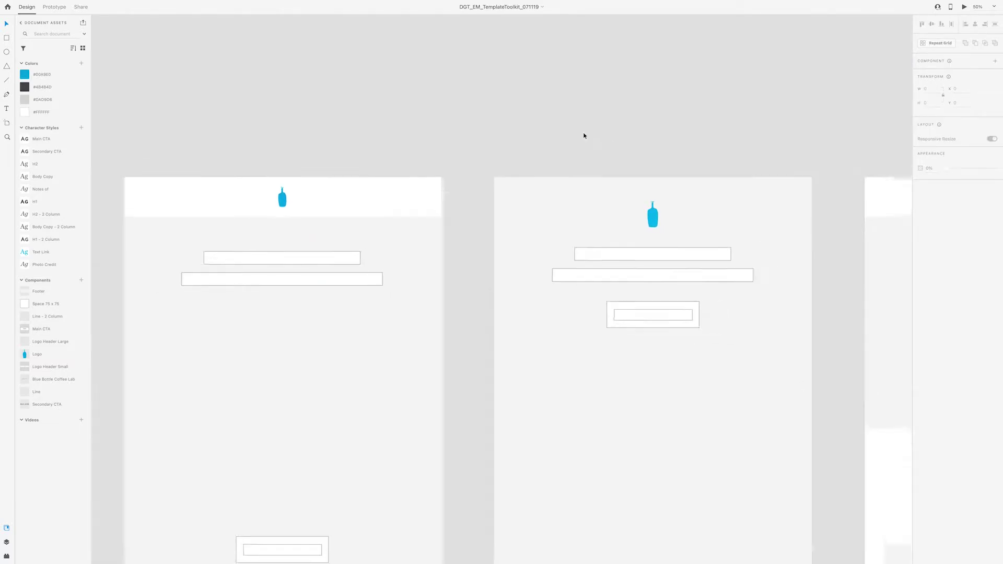
pyautogui.moveTo(598, 154); pyautogui.dragTo(557, 64)
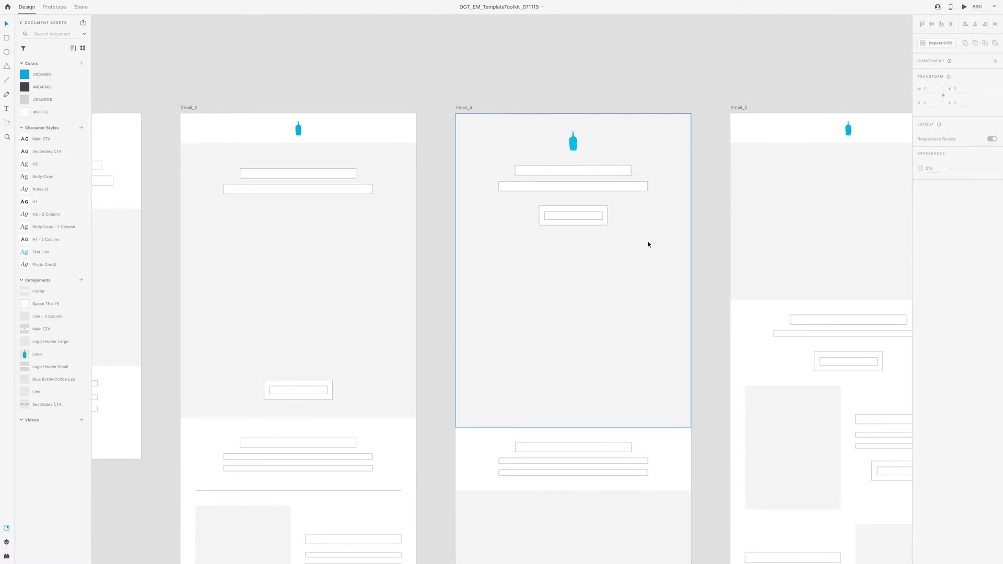
pyautogui.click(583, 147)
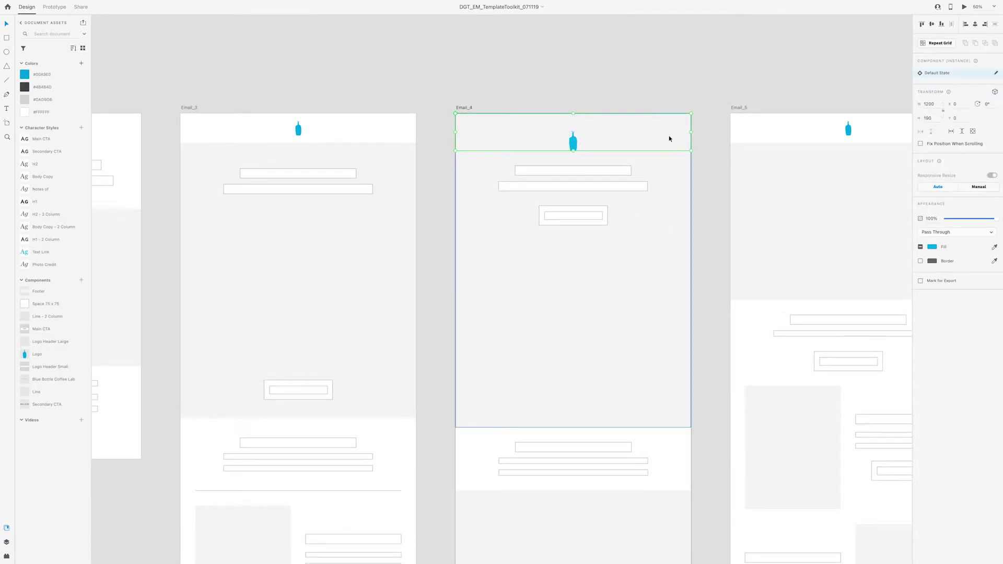
pyautogui.click(704, 249)
pyautogui.hotkey('ctrl', '-')
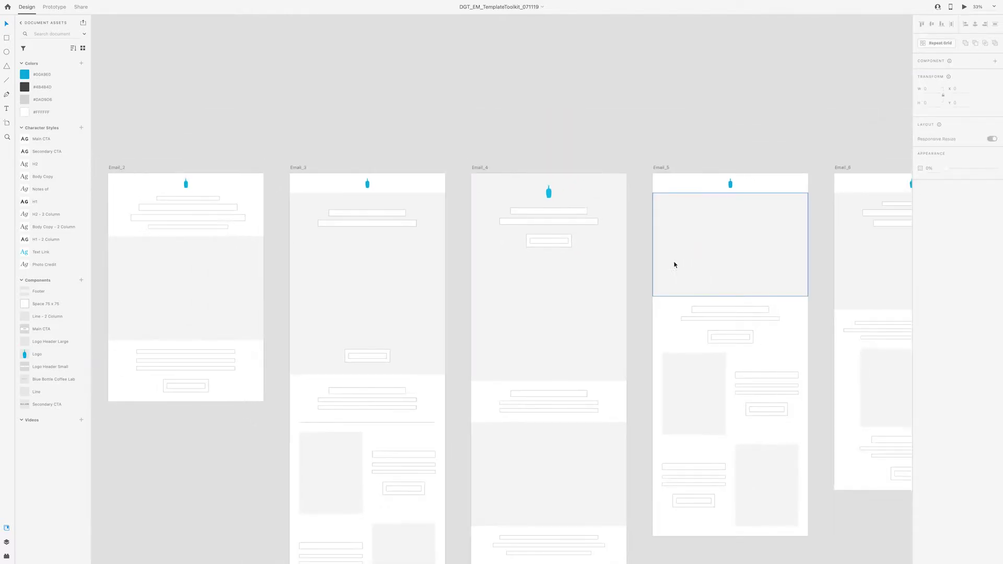
# Inspect the hero rectangles in Email_5 and Email_2 and the two-column blocks in Email_3 and Email_5, then pan to Editorial_1.
pyautogui.scroll(-4, 664, 251)
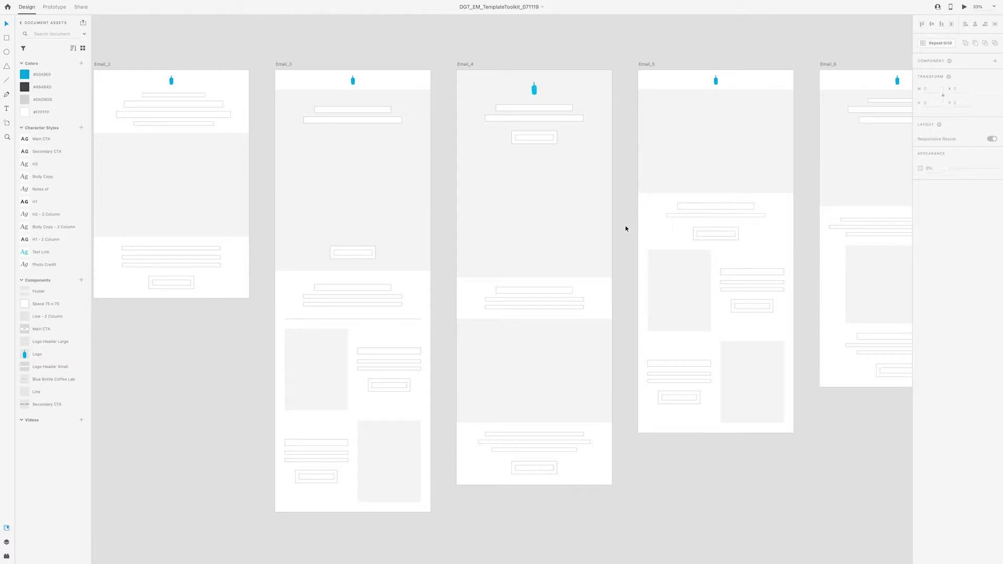
pyautogui.click(703, 149)
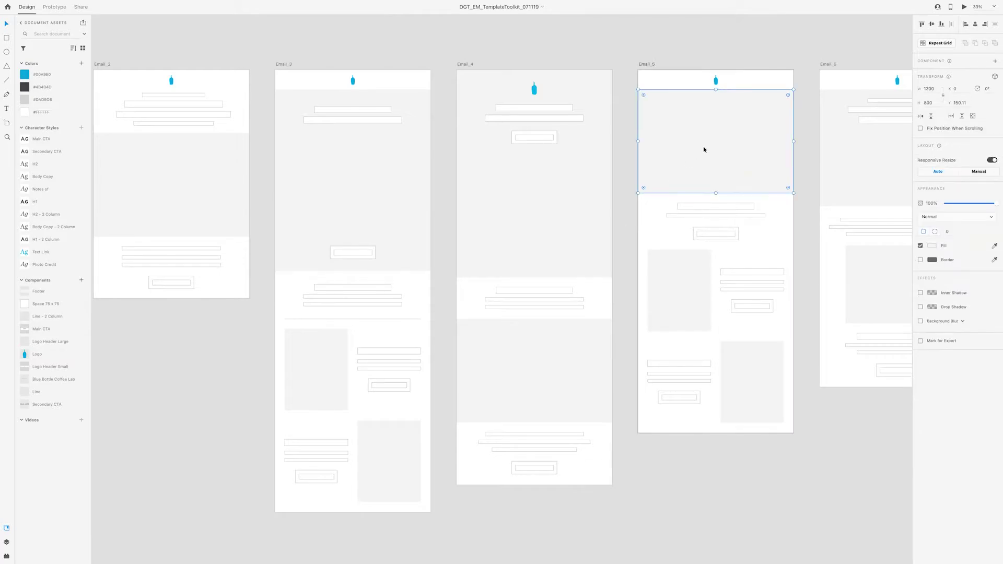
pyautogui.click(199, 170)
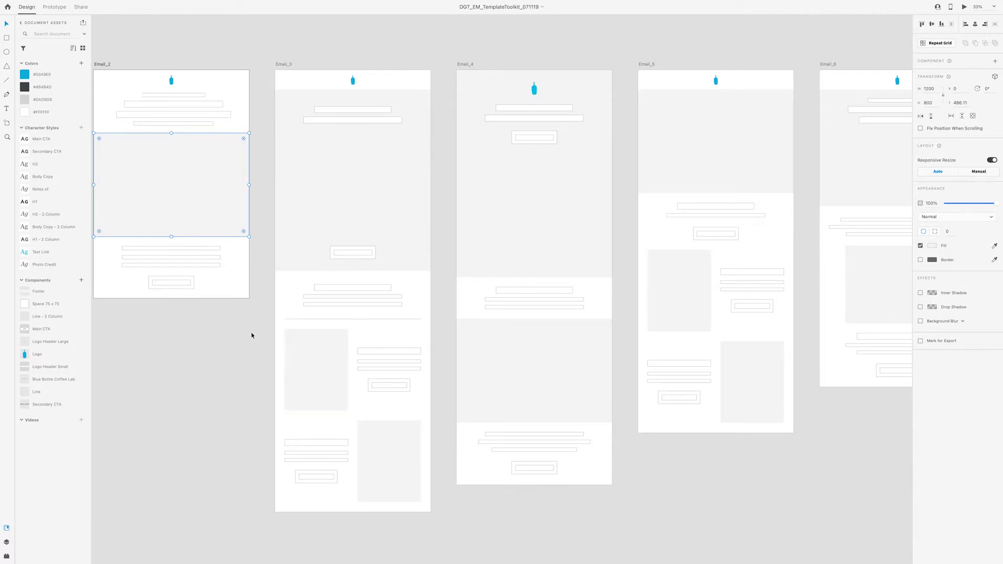
pyautogui.moveTo(252, 332); pyautogui.dragTo(437, 501)
pyautogui.moveTo(632, 257); pyautogui.dragTo(809, 462)
pyautogui.click(823, 464)
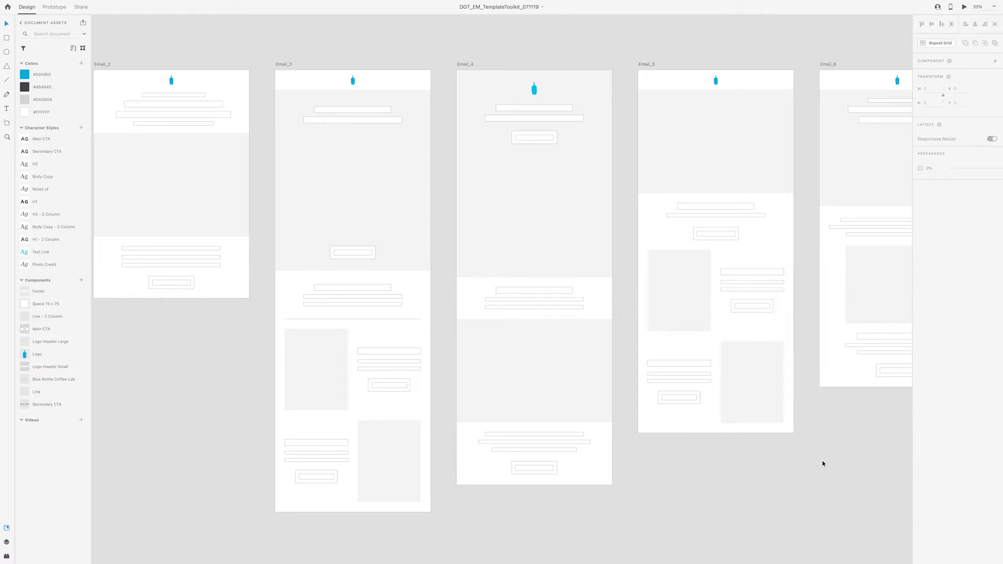
pyautogui.moveTo(865, 447); pyautogui.dragTo(721, 450)
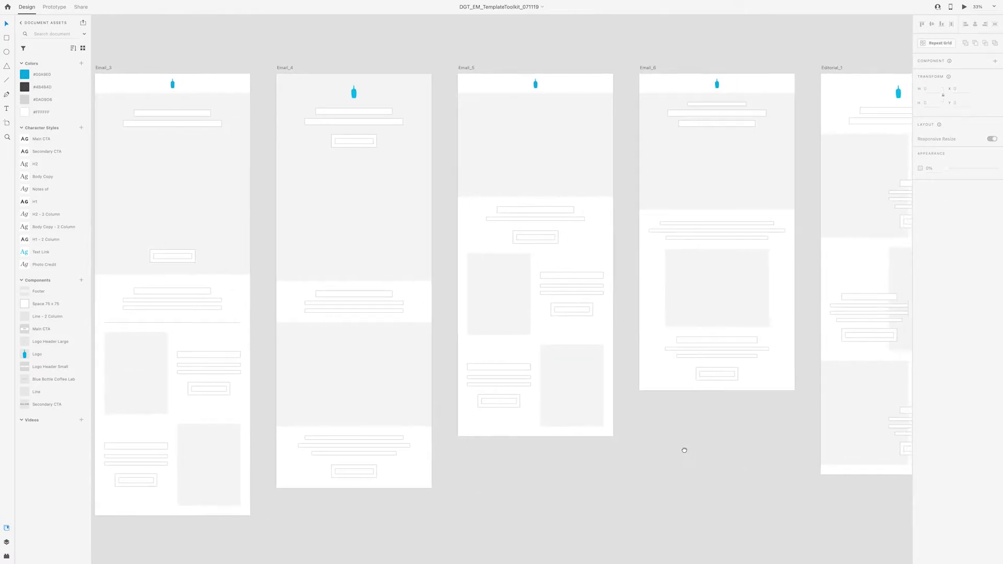
# Pan across so Editorial_1 through Editorial_4 are in view.
pyautogui.moveTo(685, 450); pyautogui.dragTo(588, 445)
pyautogui.moveTo(836, 495); pyautogui.dragTo(665, 493)
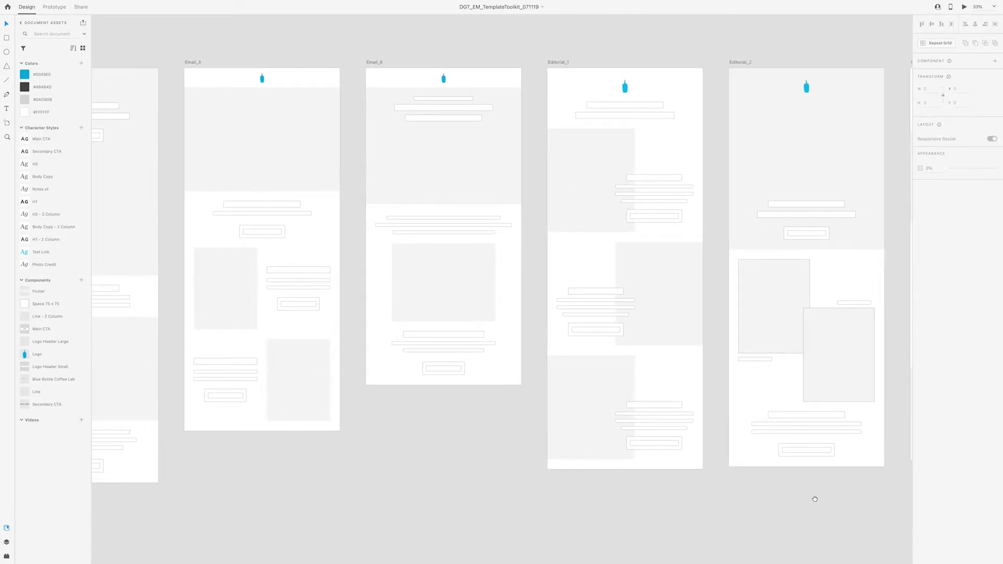
pyautogui.moveTo(815, 499); pyautogui.dragTo(517, 498)
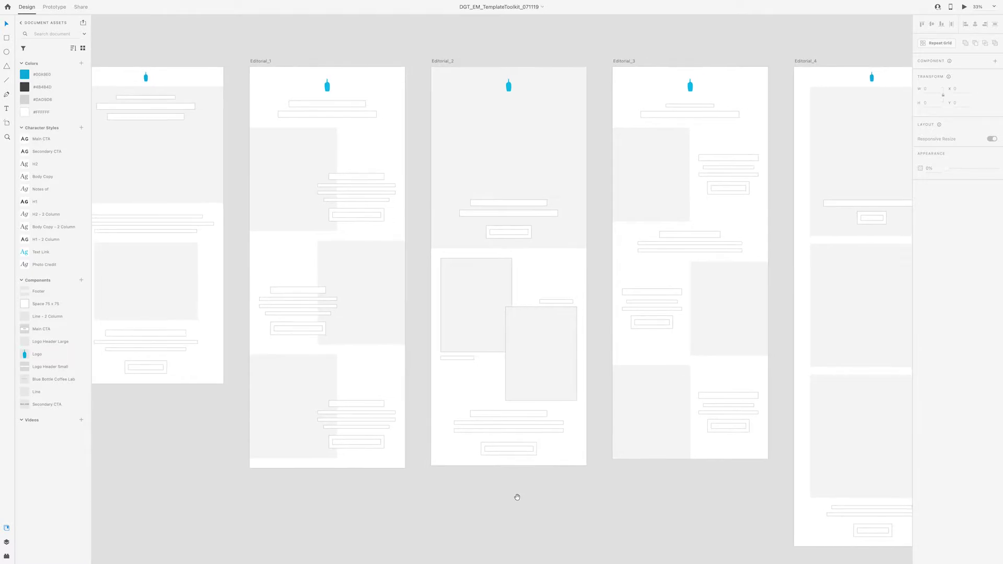
# Select the Editorial_1 artboard and its first image-and-text block to examine the layout.
pyautogui.click(268, 63)
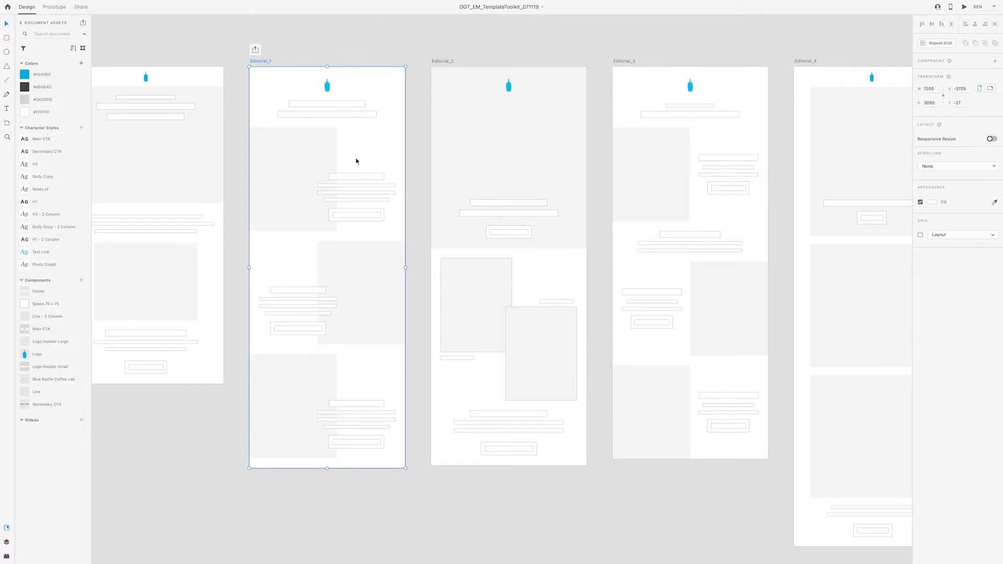
pyautogui.moveTo(357, 161); pyautogui.dragTo(304, 223)
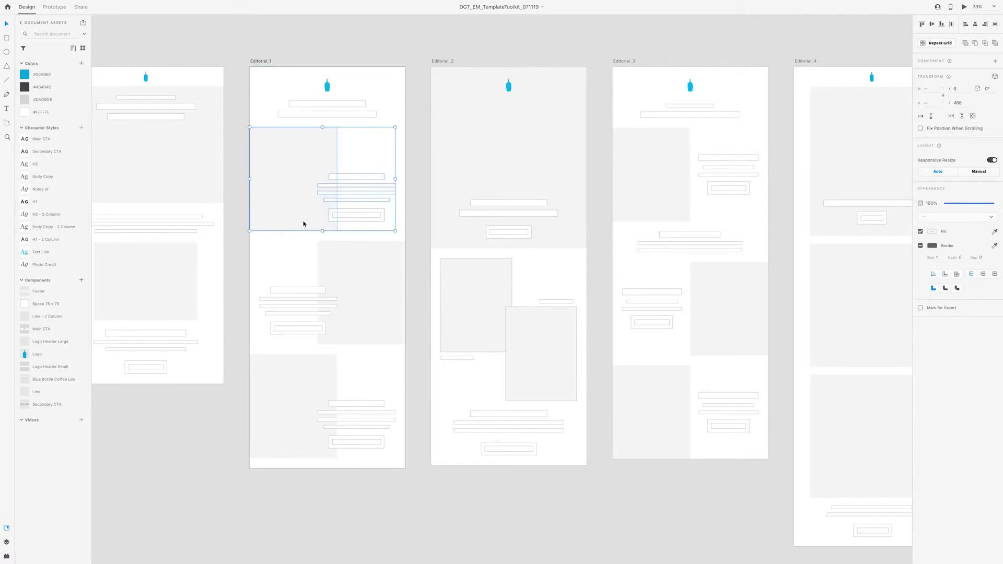
pyautogui.click(388, 239)
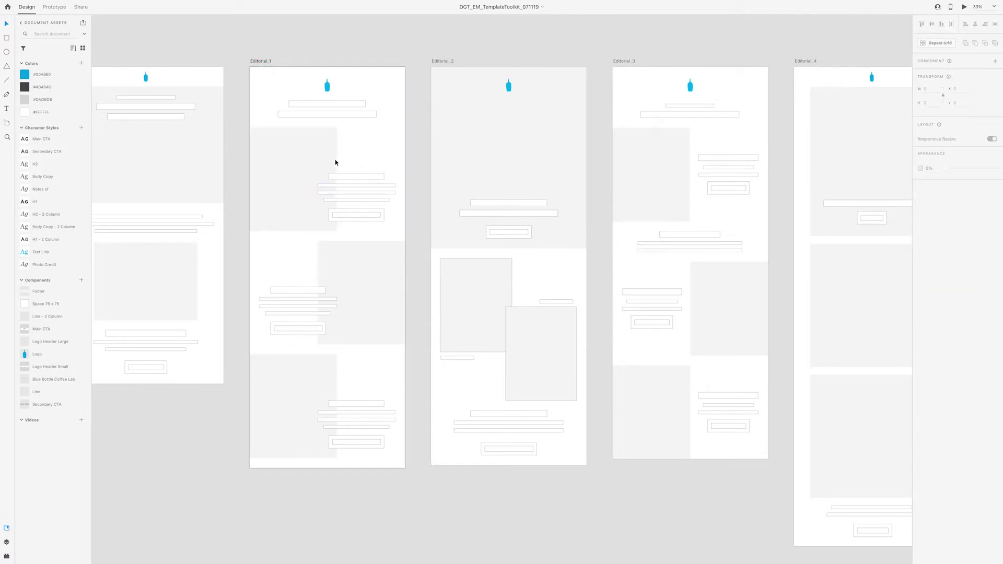
pyautogui.click(270, 62)
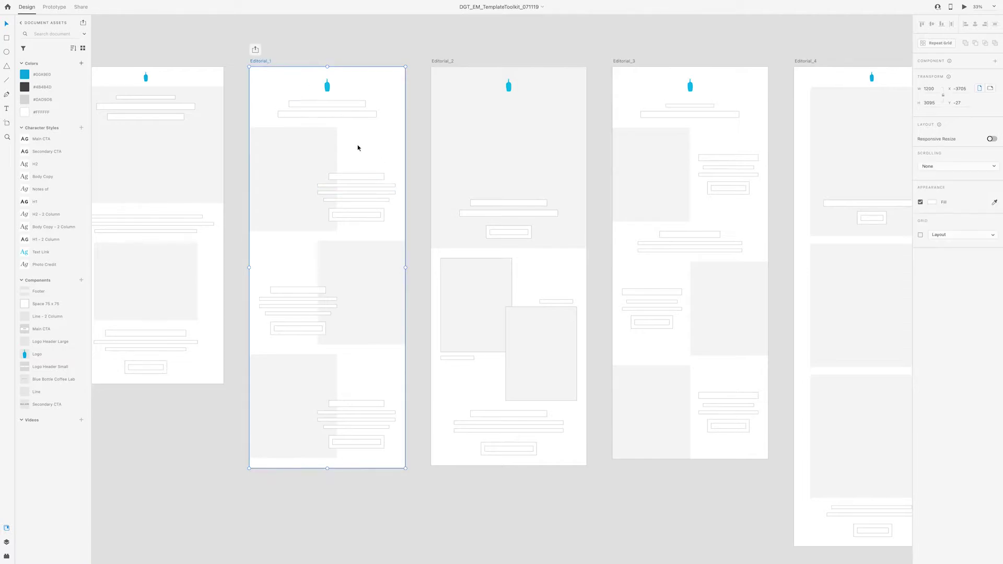
pyautogui.click(418, 220)
pyautogui.hscroll(-3, 433, 228)
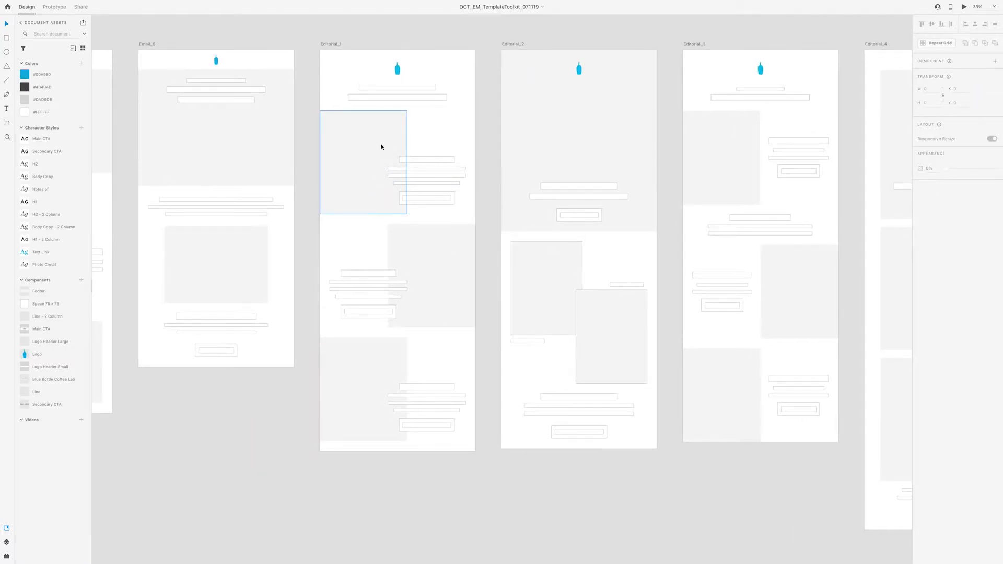
pyautogui.hscroll(1, 340, 44)
pyautogui.click(314, 50)
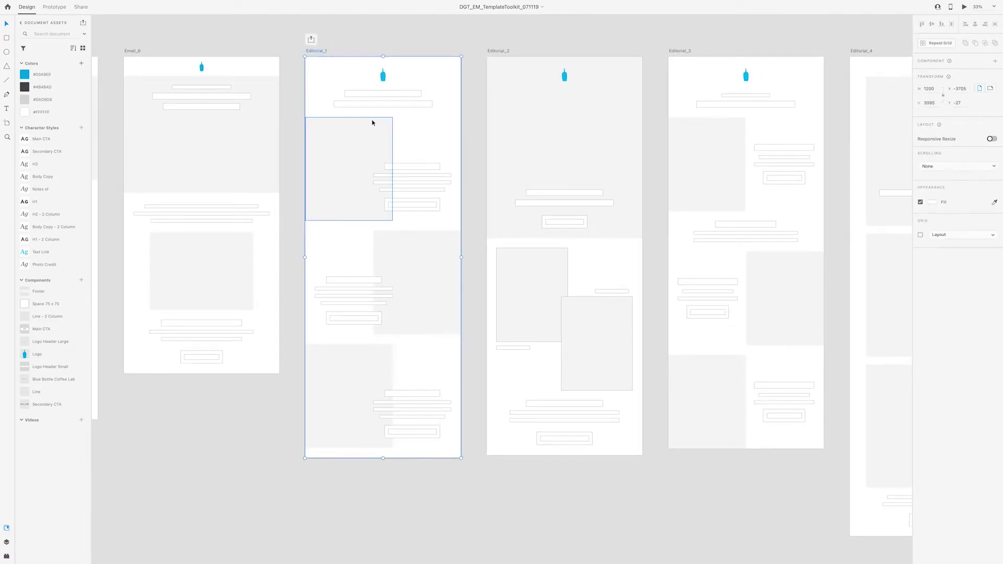
pyautogui.click(426, 153)
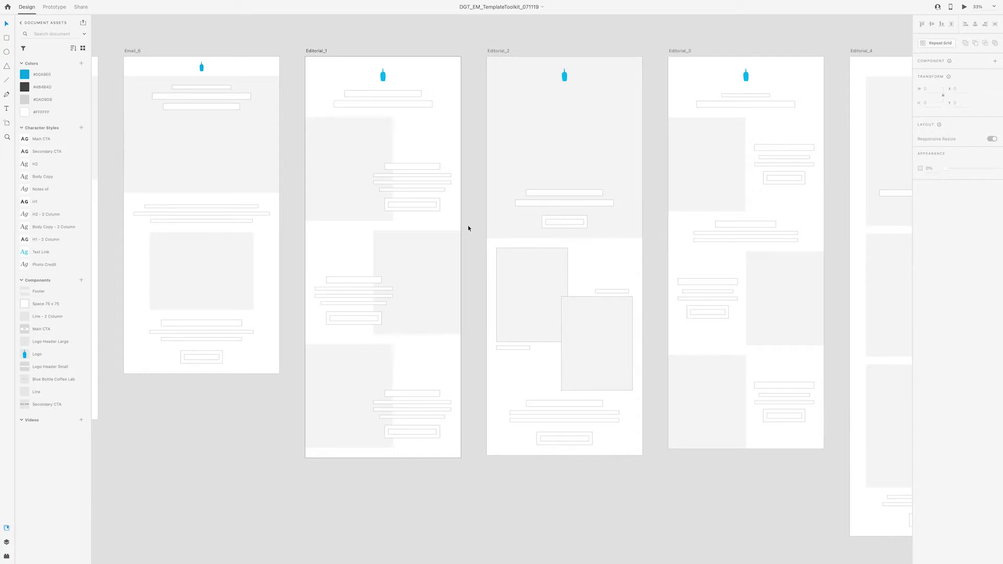
# Select the Editorial_4 artboard, then pan on to the Announcement_1 and Announcement_2 templates.
pyautogui.moveTo(654, 199); pyautogui.dragTo(466, 218)
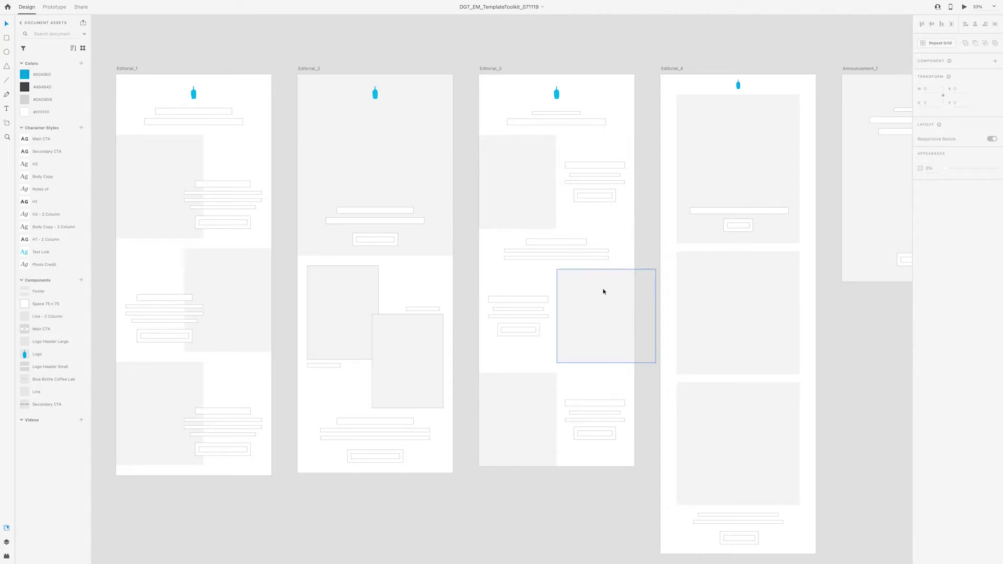
pyautogui.click(672, 69)
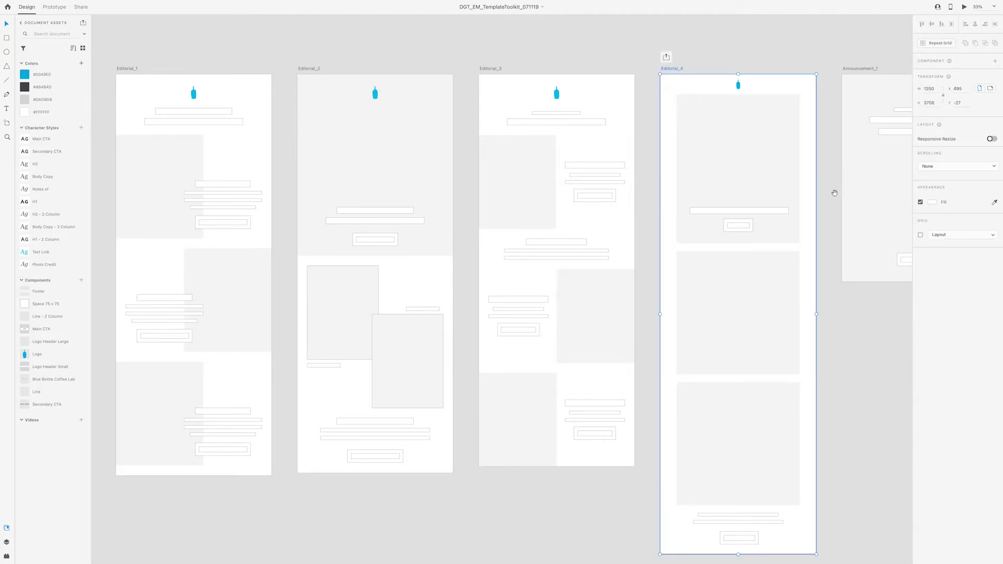
pyautogui.moveTo(833, 193); pyautogui.dragTo(638, 166)
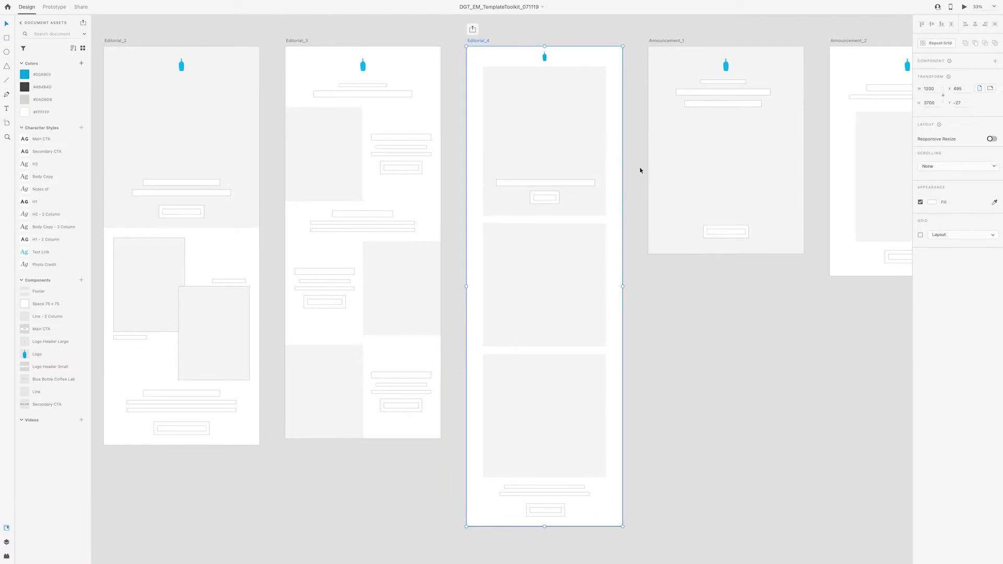
pyautogui.click(641, 170)
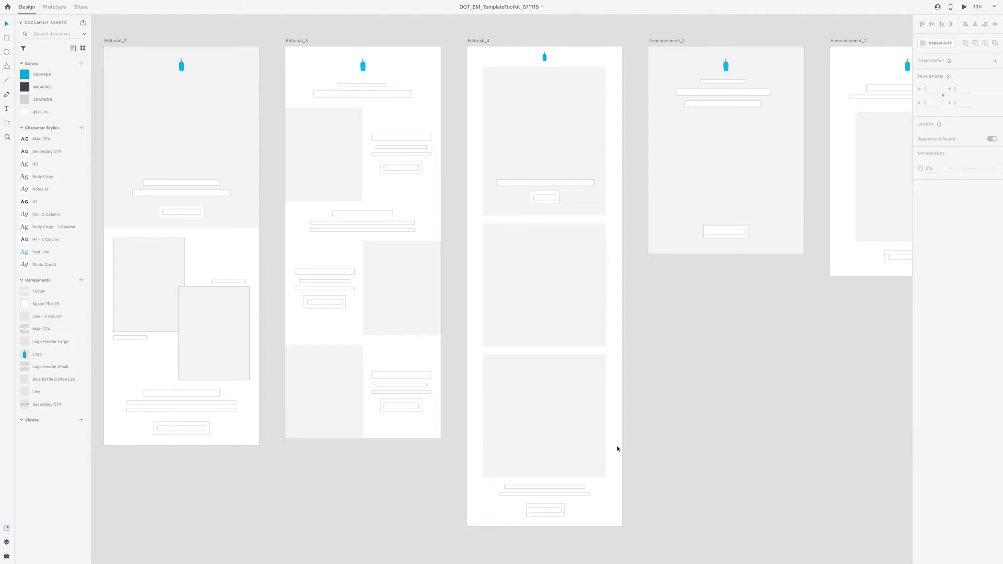
pyautogui.hscroll(5, 773, 367)
# Zoom in and select Announcement_1, then Announcement_2, to compare them before deselecting.
pyautogui.scroll(3, 516, 435)
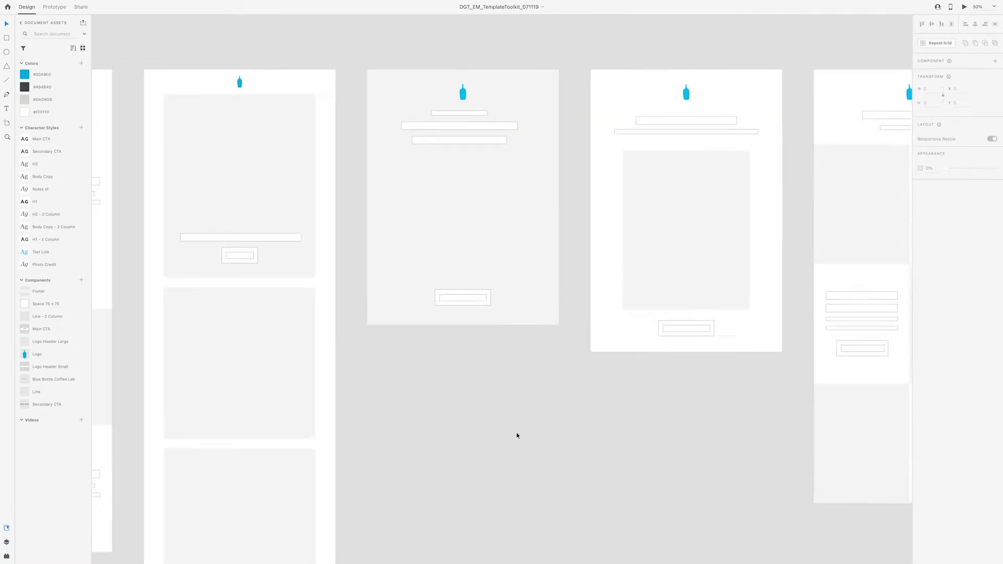
pyautogui.scroll(2, 516, 435)
pyautogui.scroll(3, 496, 449)
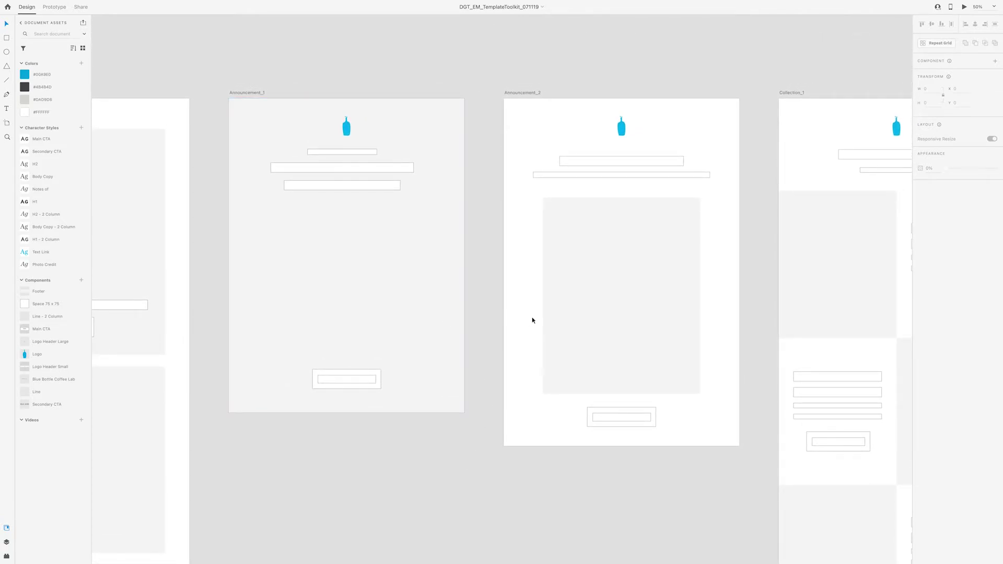
pyautogui.click(249, 93)
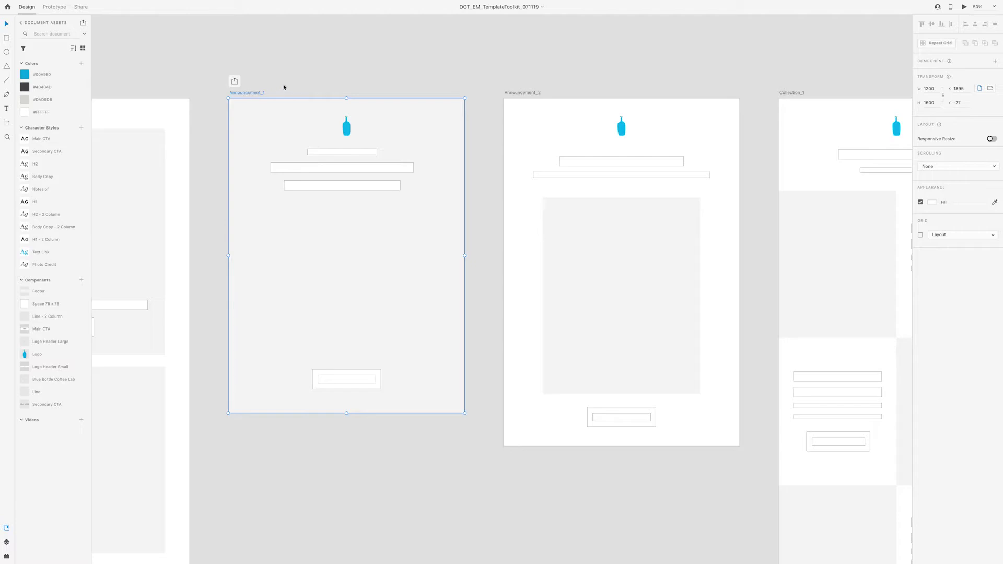
pyautogui.click(525, 93)
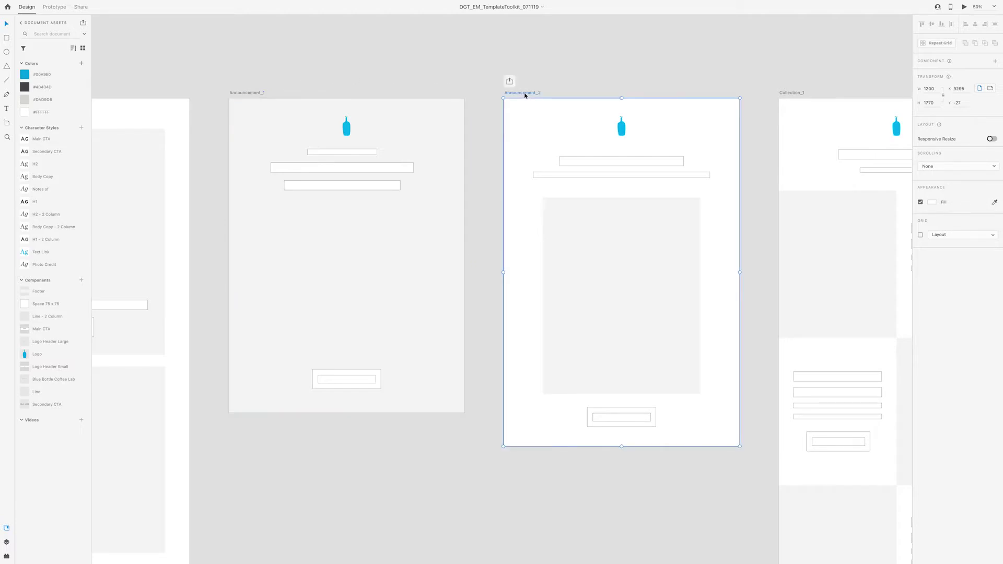
pyautogui.click(484, 94)
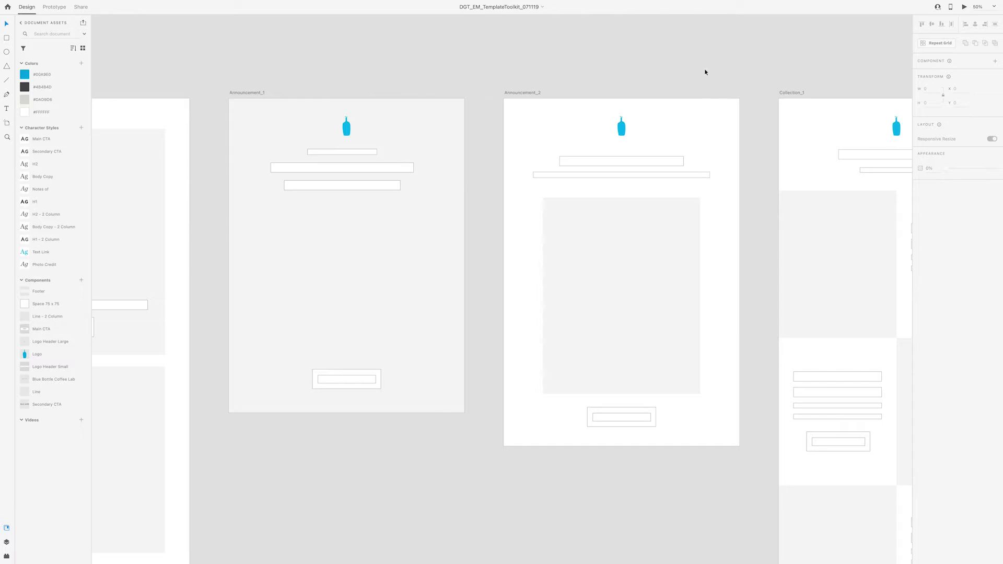
# Zoom out to 33% and pan past Collection_5 and Collection_6 until Social_1 is centred.
pyautogui.hscroll(10, 705, 72)
pyautogui.hotkey('ctrl', '-')
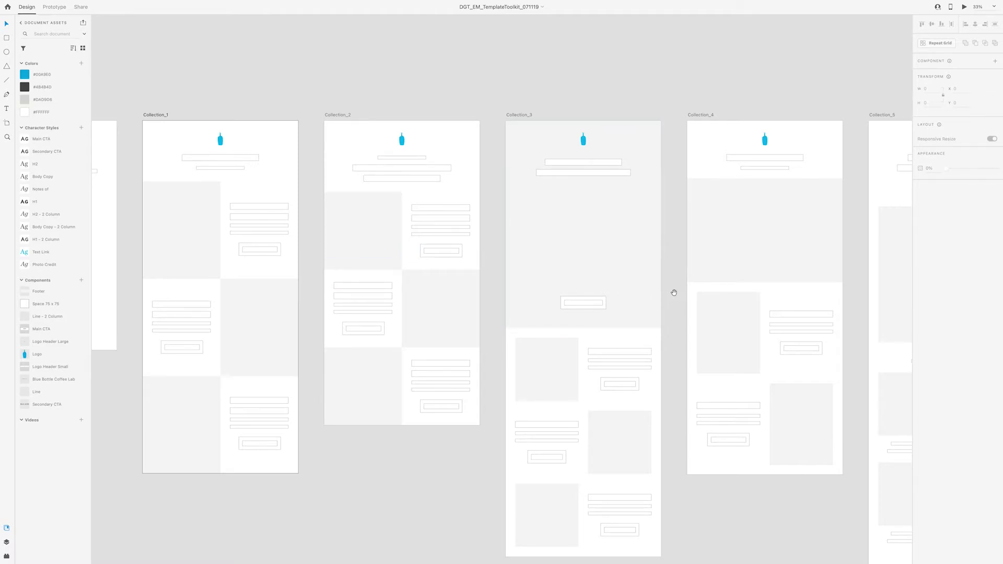
pyautogui.moveTo(674, 293); pyautogui.dragTo(375, 273)
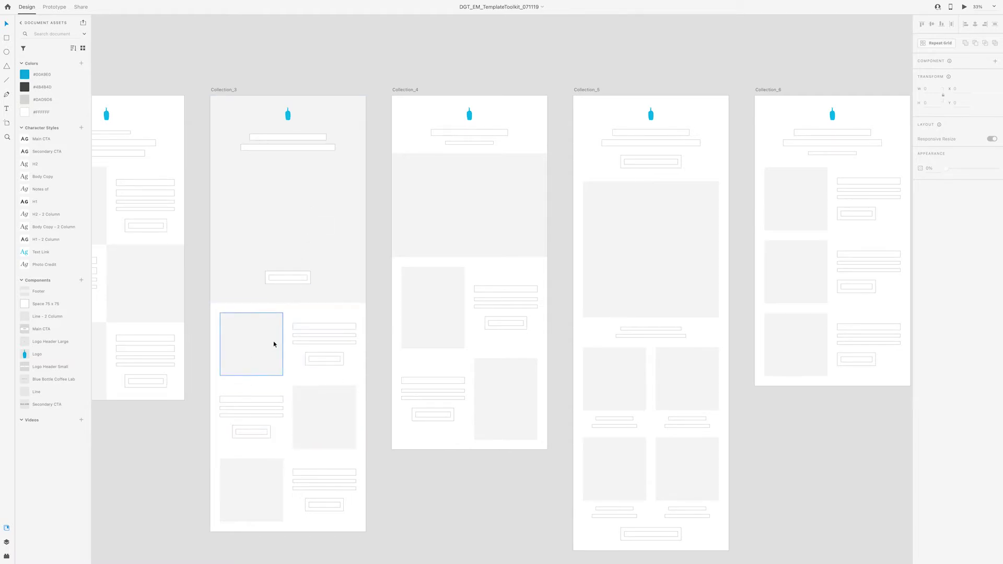
pyautogui.moveTo(721, 250); pyautogui.dragTo(589, 246)
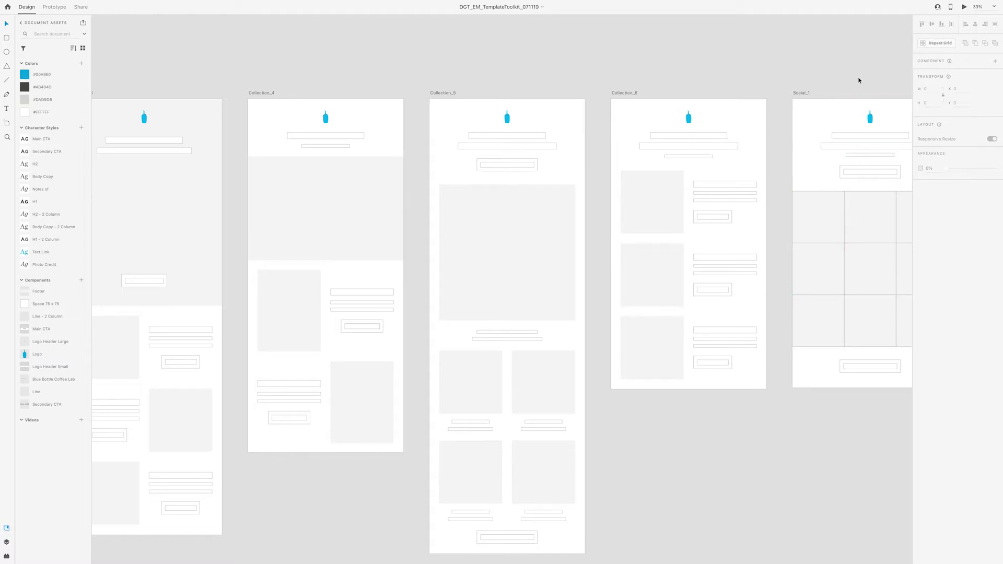
pyautogui.moveTo(867, 70); pyautogui.dragTo(523, 89)
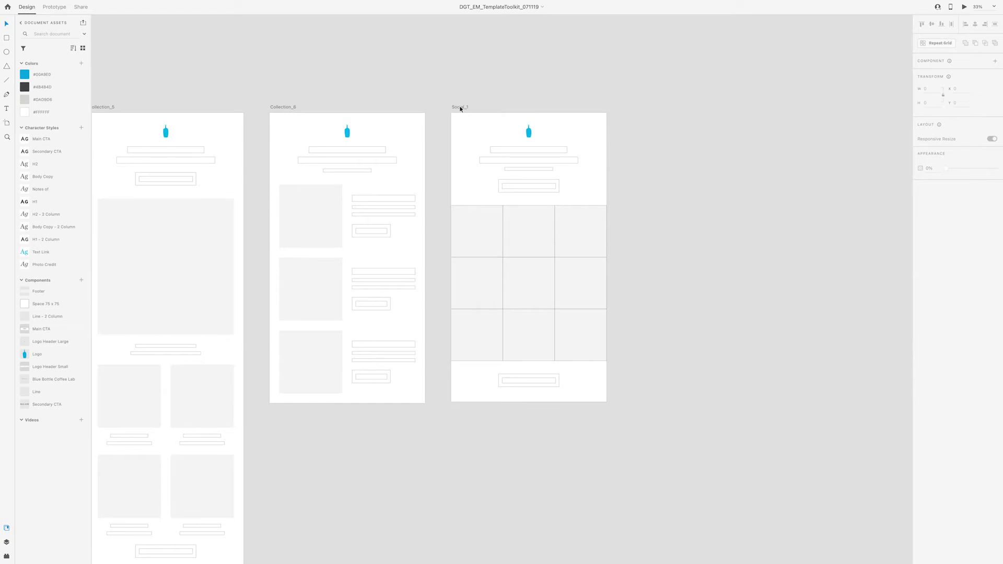
# Select and deselect the Social_1 artboard, then zoom in to 50% on it.
pyautogui.click(461, 107)
pyautogui.click(540, 103)
pyautogui.press('super+equal')
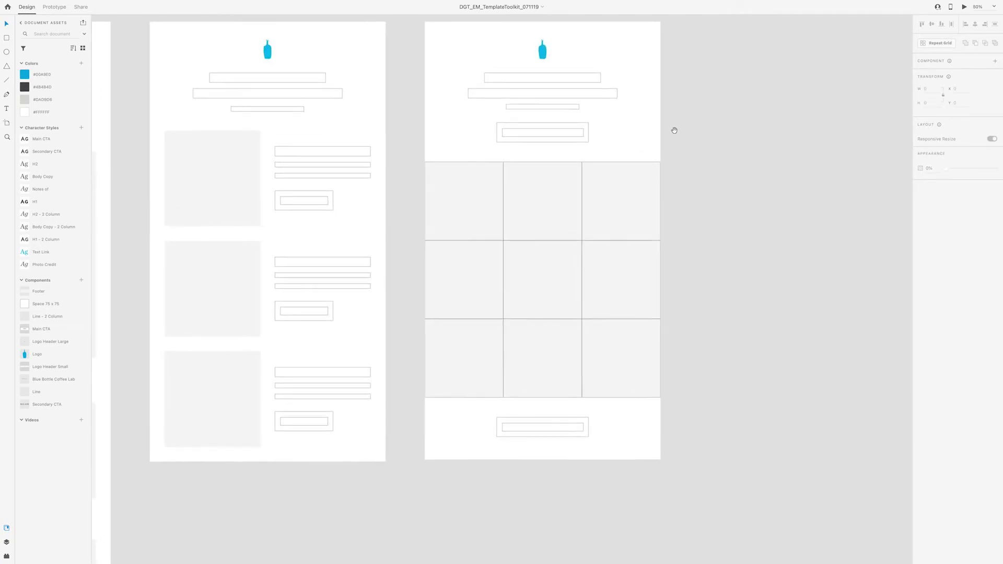
pyautogui.scroll(3, 675, 159)
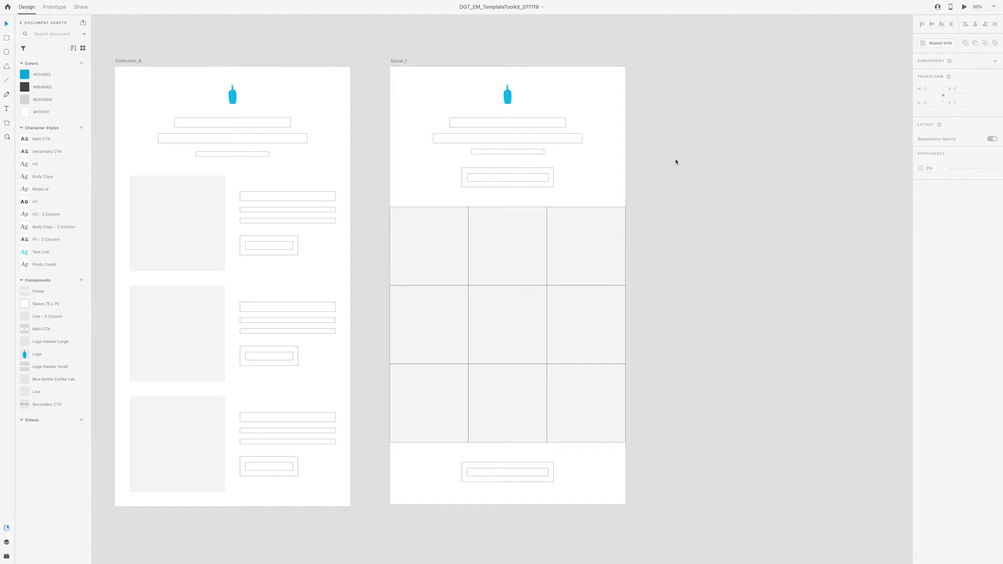
# Select the top-middle, top-right and centre Social_1 grid cells, then clear and zoom to 25%.
pyautogui.click(495, 240)
pyautogui.click(572, 246)
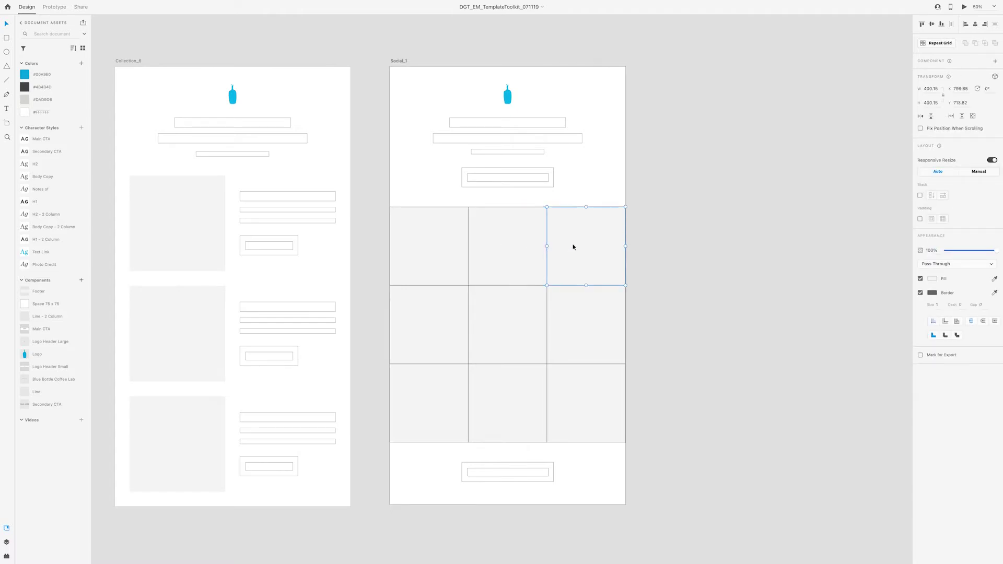
pyautogui.click(533, 343)
pyautogui.click(667, 328)
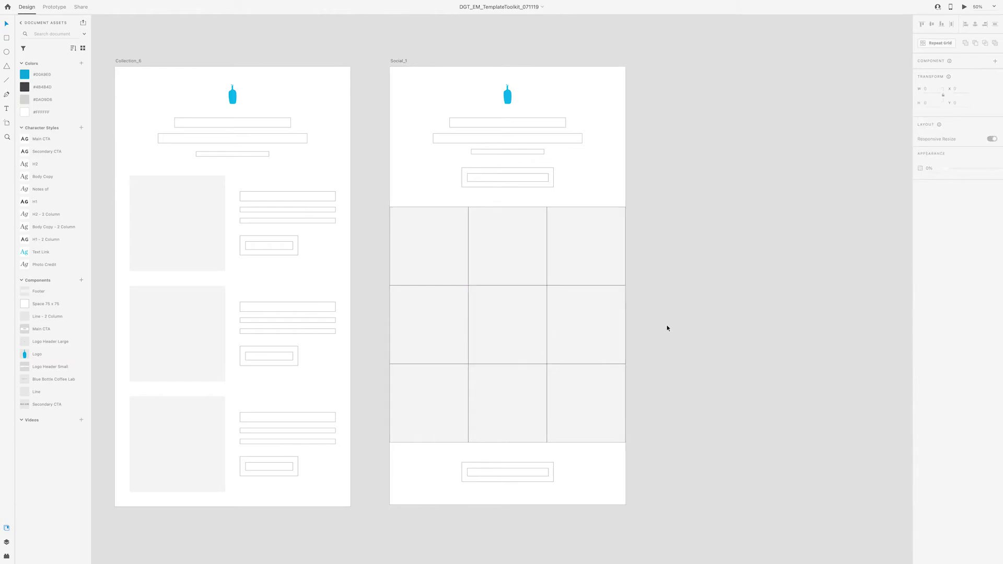
pyautogui.hotkey('ctrl', '-')
# Zoom out and pan the canvas to bring the Grid and Footer artboards into view.
pyautogui.moveTo(403, 224); pyautogui.dragTo(754, 322)
pyautogui.moveTo(295, 188); pyautogui.dragTo(512, 342)
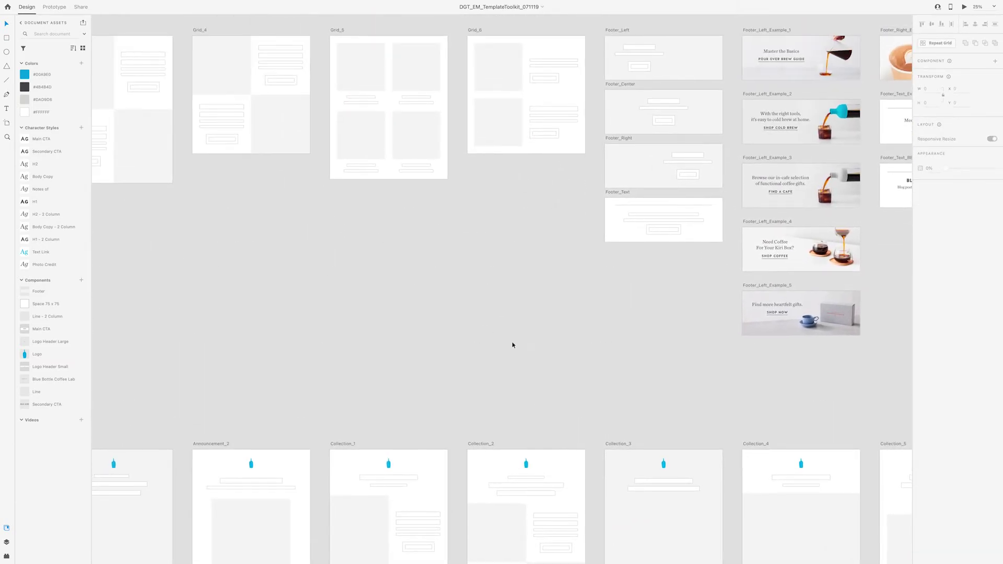
pyautogui.hotkey('ctrl', '-')
pyautogui.moveTo(280, 324); pyautogui.dragTo(420, 271)
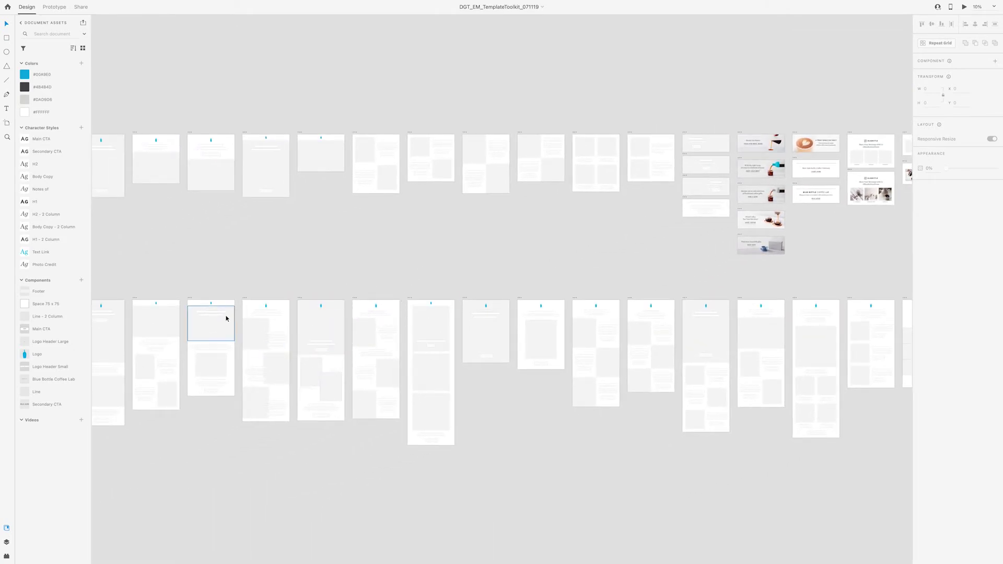
pyautogui.moveTo(296, 230); pyautogui.dragTo(636, 253)
pyautogui.moveTo(449, 264); pyautogui.dragTo(455, 262)
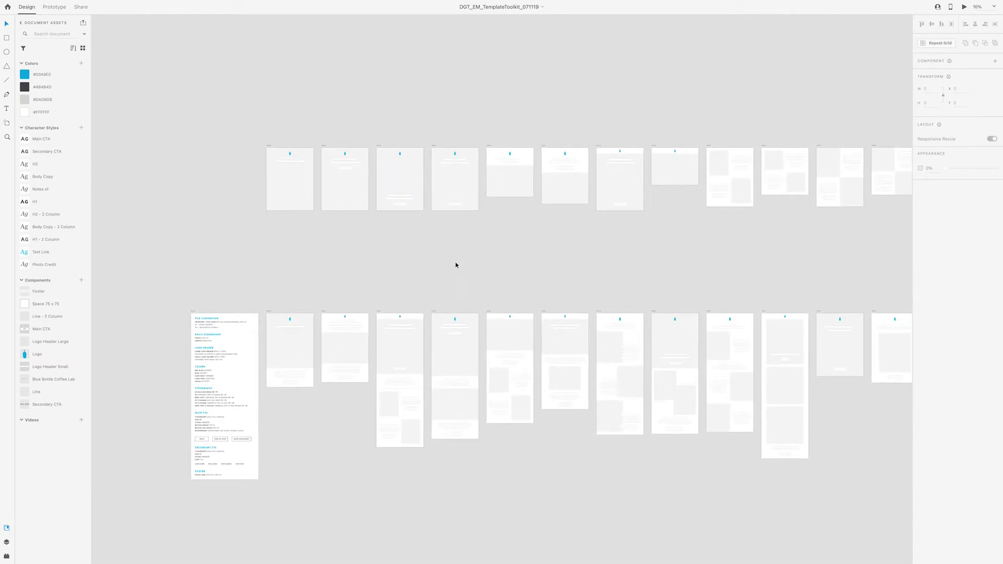
# Select and deselect the lower-row artboards, then scroll right to the photo-based footer examples.
pyautogui.click(380, 312)
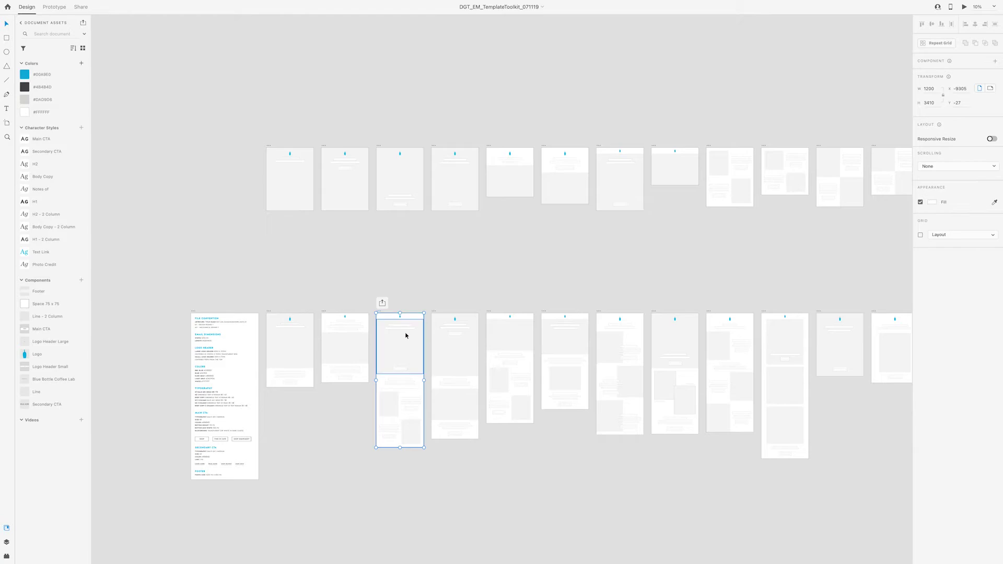
pyautogui.click(433, 232)
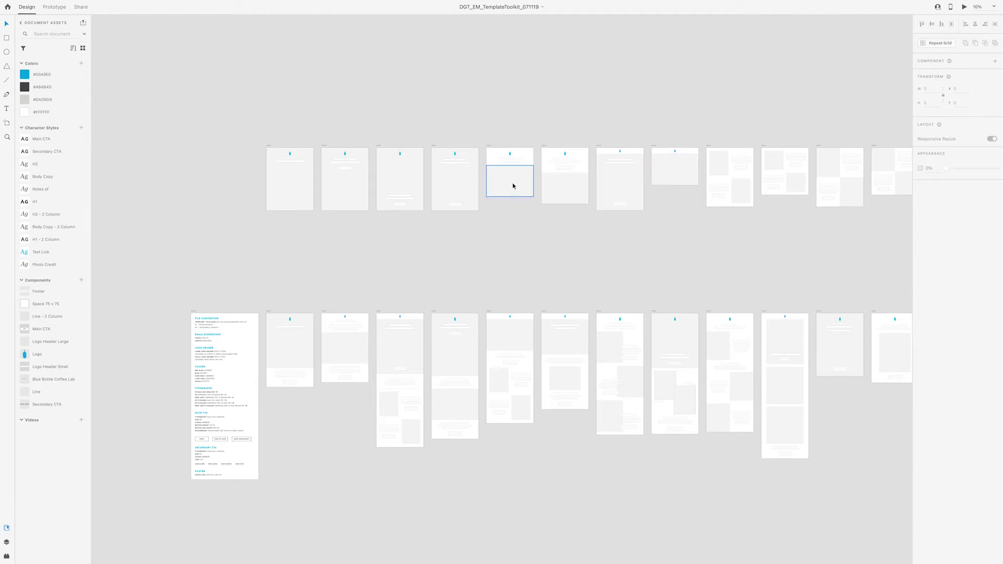
pyautogui.scroll(5, 562, 171)
pyautogui.hscroll(3, 590, 179)
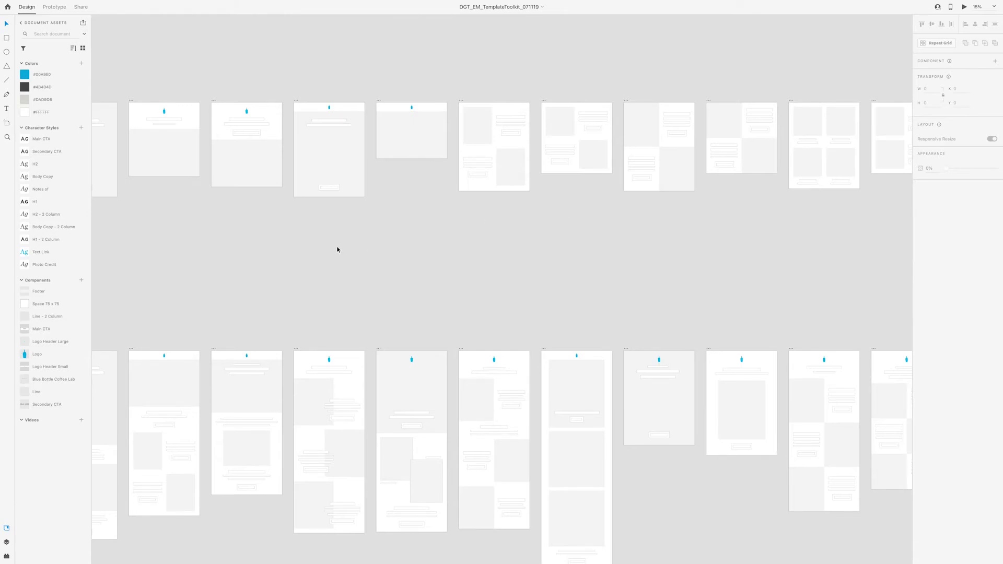
pyautogui.hscroll(10, 481, 247)
pyautogui.scroll(2, 327, 264)
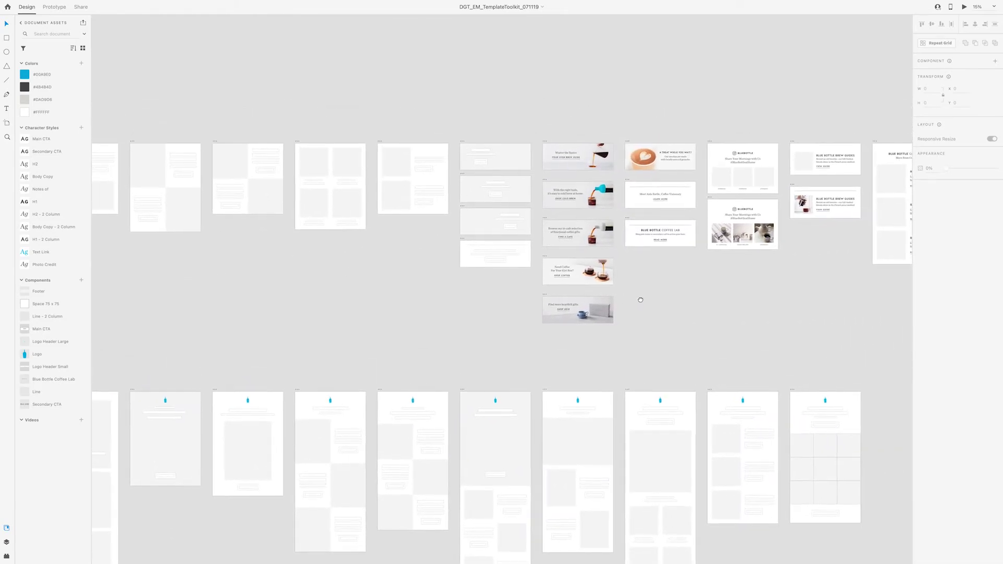
# Zoom to 50% and pan from the Footer_Left banners to Footer_Instagram and Footer_Instagram_Example.
pyautogui.scroll(5, 501, 290)
pyautogui.scroll(2, 470, 208)
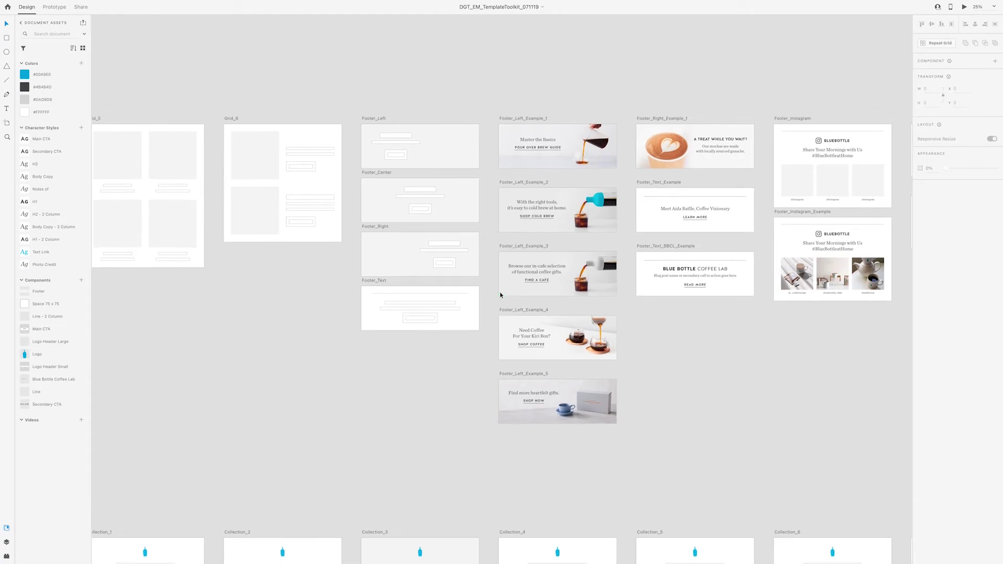
pyautogui.scroll(1, 448, 83)
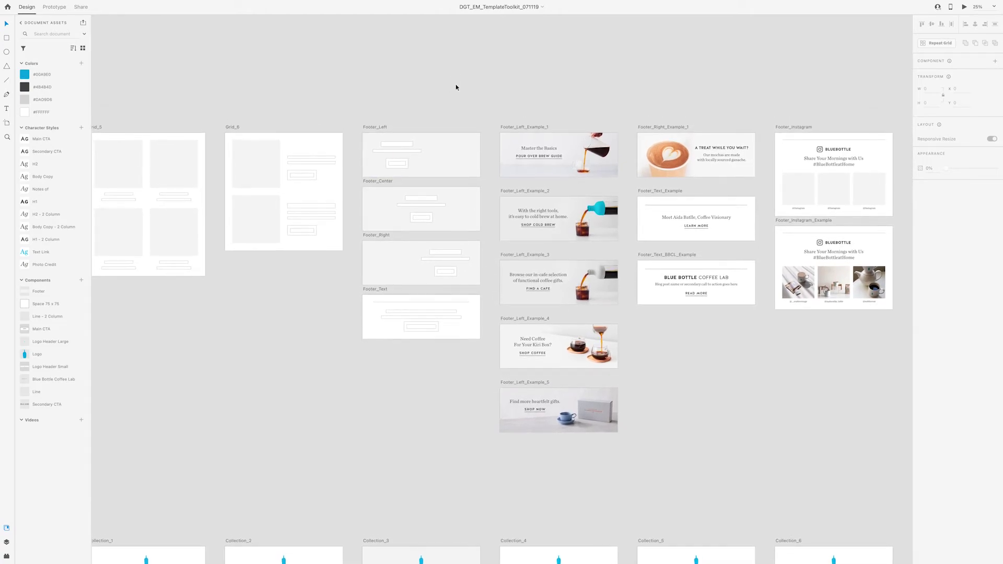
pyautogui.scroll(3, 456, 87)
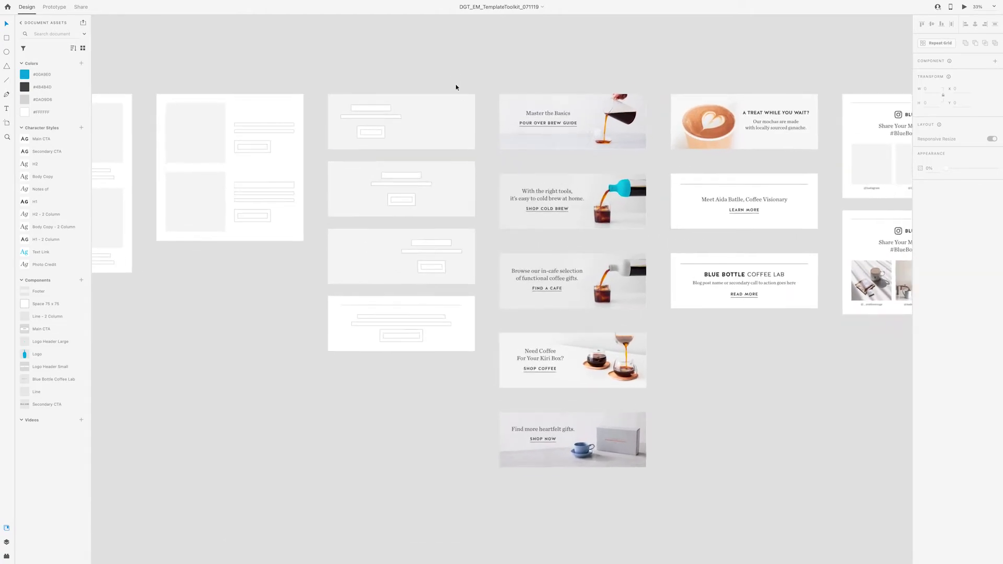
pyautogui.scroll(-1, 415, 74)
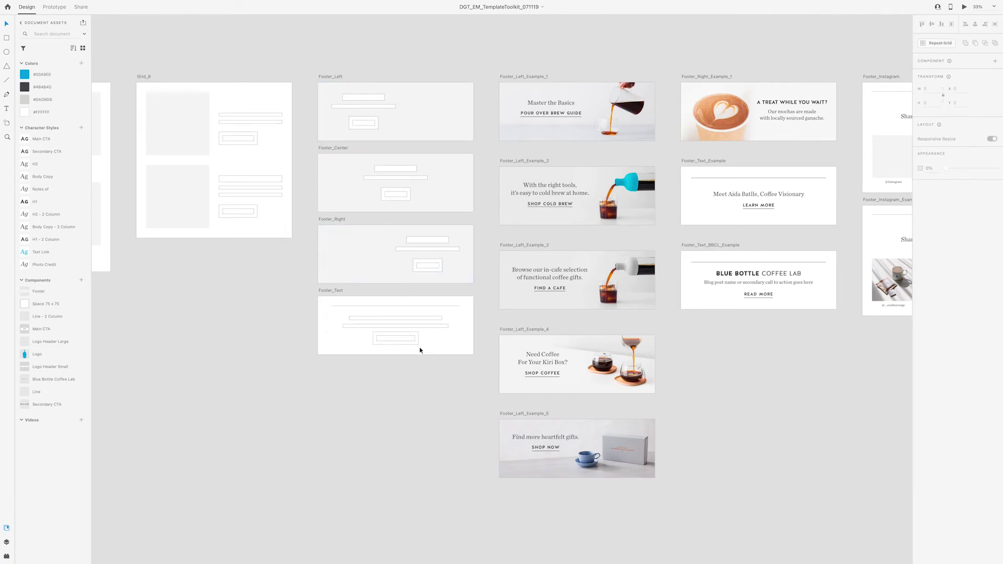
pyautogui.hscroll(5, 481, 342)
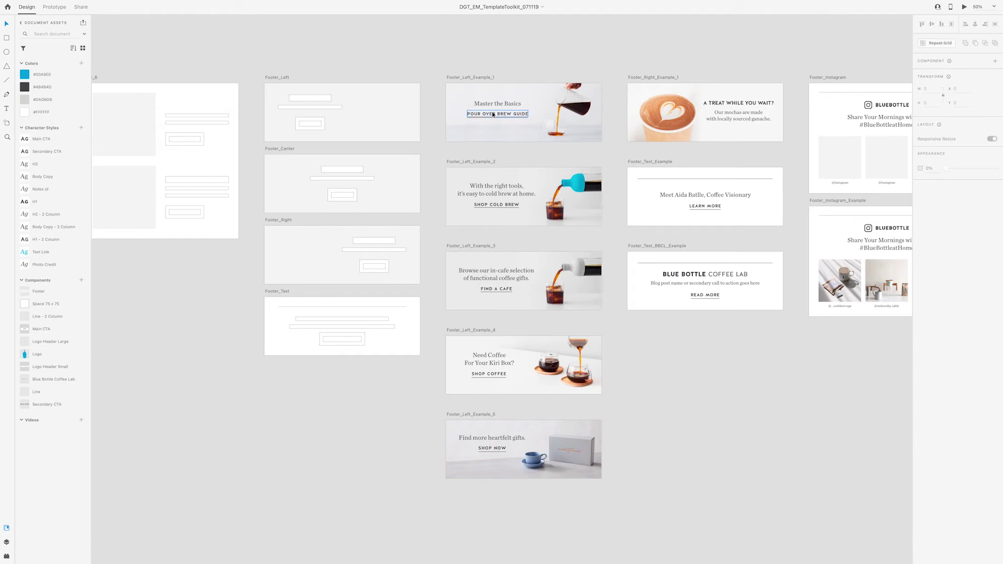
pyautogui.hotkey('ctrl', '=')
pyautogui.moveTo(534, 83); pyautogui.dragTo(500, 167)
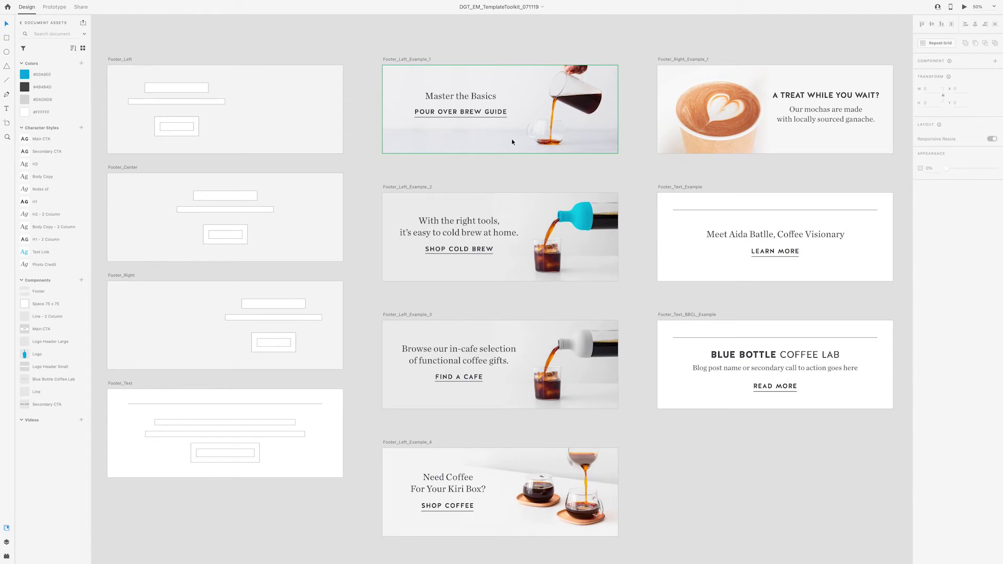
pyautogui.moveTo(730, 24); pyautogui.dragTo(551, 73)
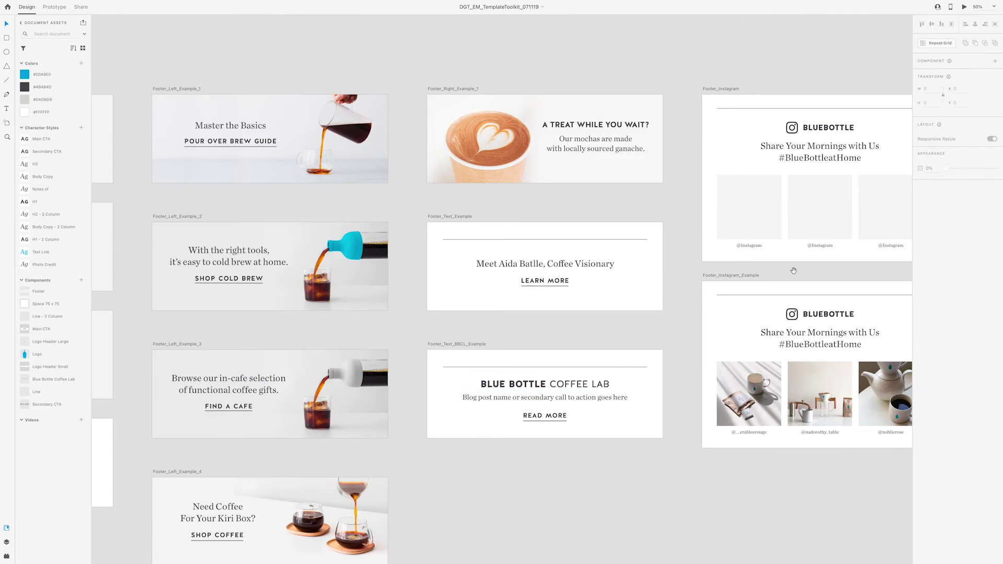
# Pan past Footer_BlogPostSingle to Footer_BlogPostGrid and Footer_BlogPostGrid_Example.
pyautogui.hscroll(6, 686, 354)
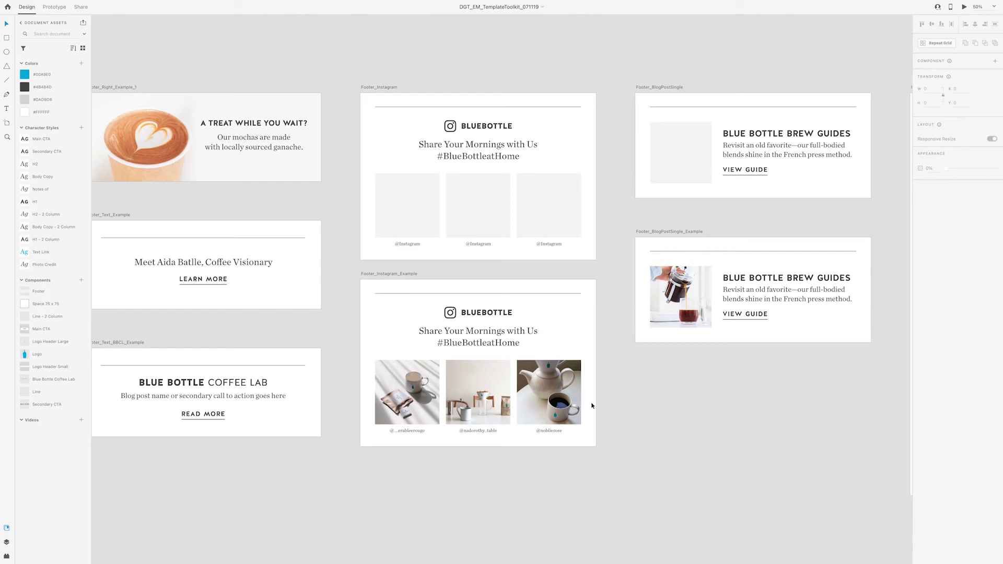
pyautogui.moveTo(832, 405); pyautogui.dragTo(566, 414)
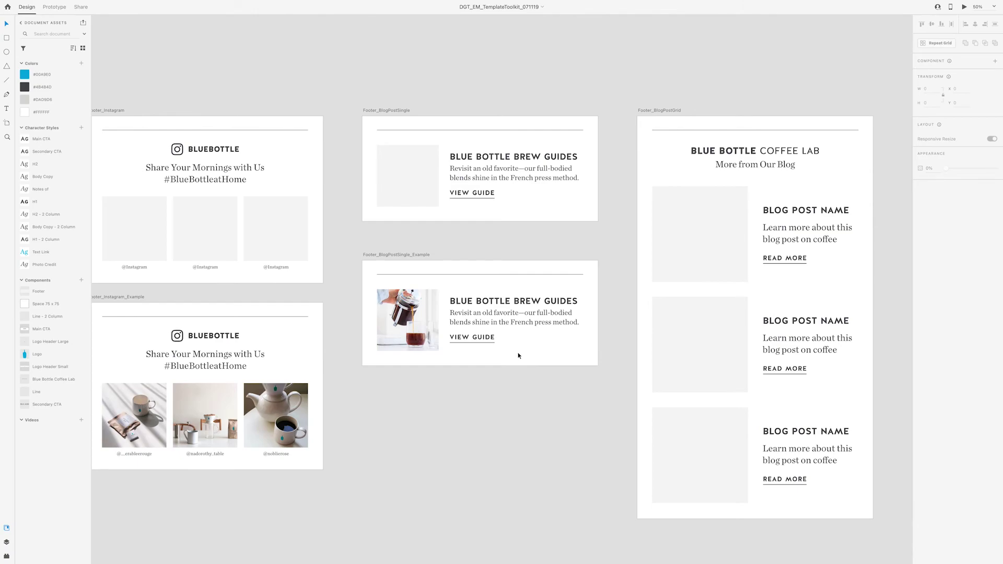
pyautogui.moveTo(879, 277); pyautogui.dragTo(512, 255)
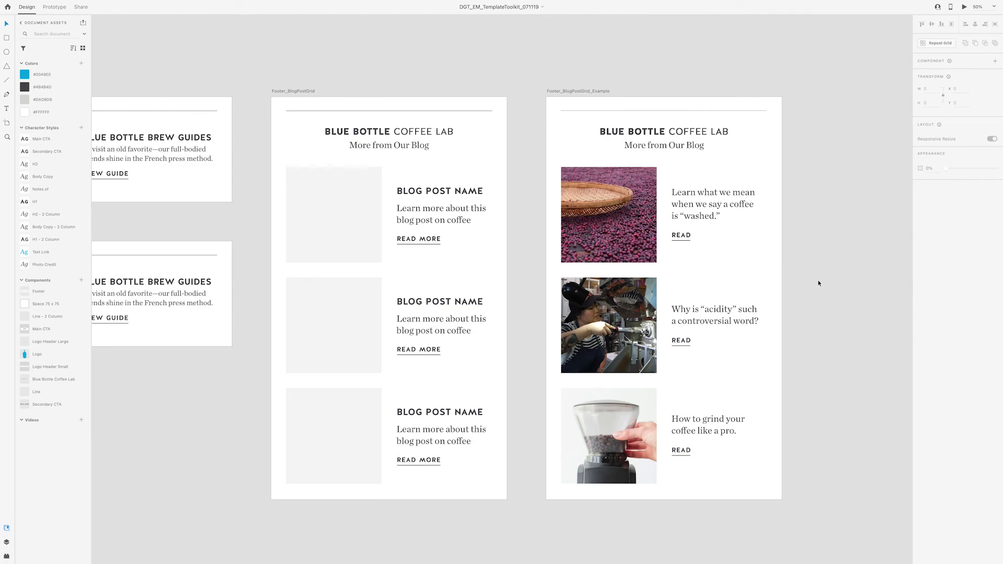
# Zoom out from 50% to 6.3% to view every toolkit artboard.
pyautogui.scroll(-5, 818, 283)
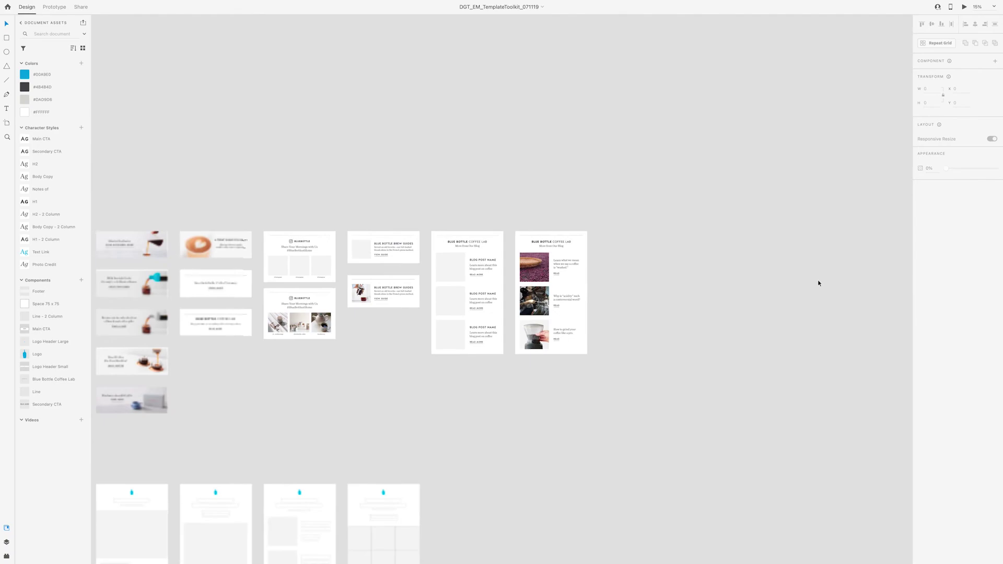
pyautogui.scroll(-3, 574, 340)
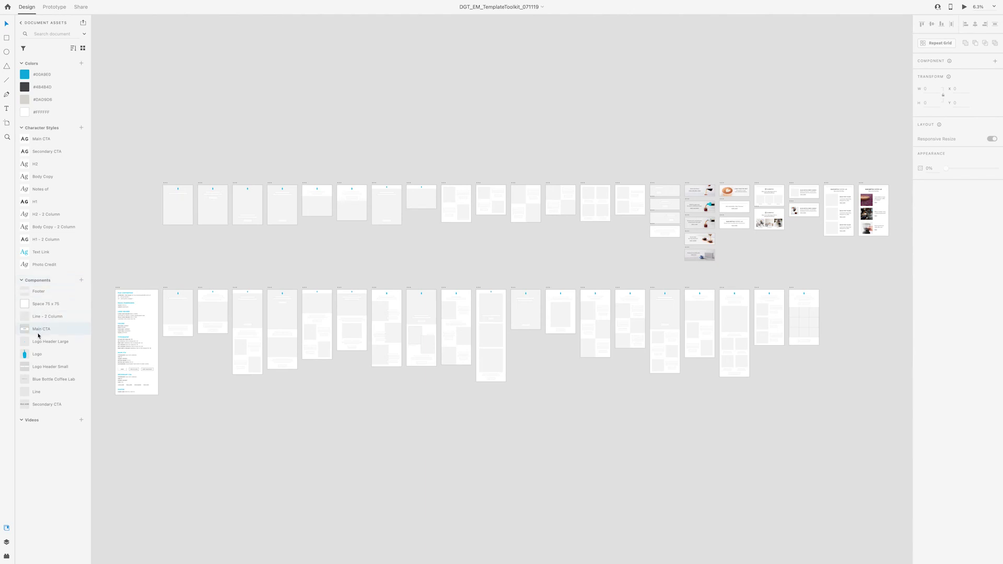
# Place a Main CTA component on the canvas and change its label to SHOP NOW.
pyautogui.moveTo(41, 329); pyautogui.dragTo(136, 253)
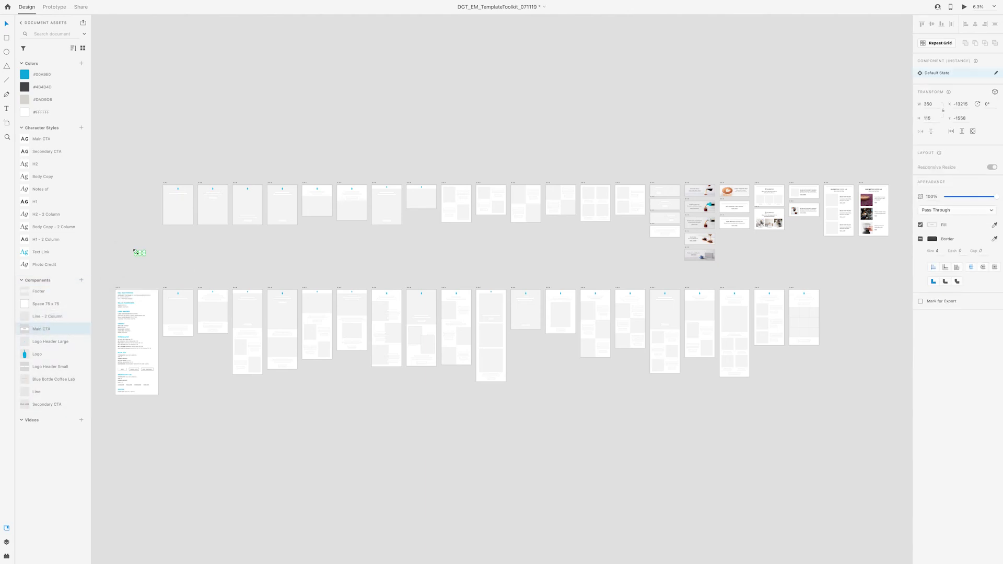
pyautogui.scroll(10, 316, 274)
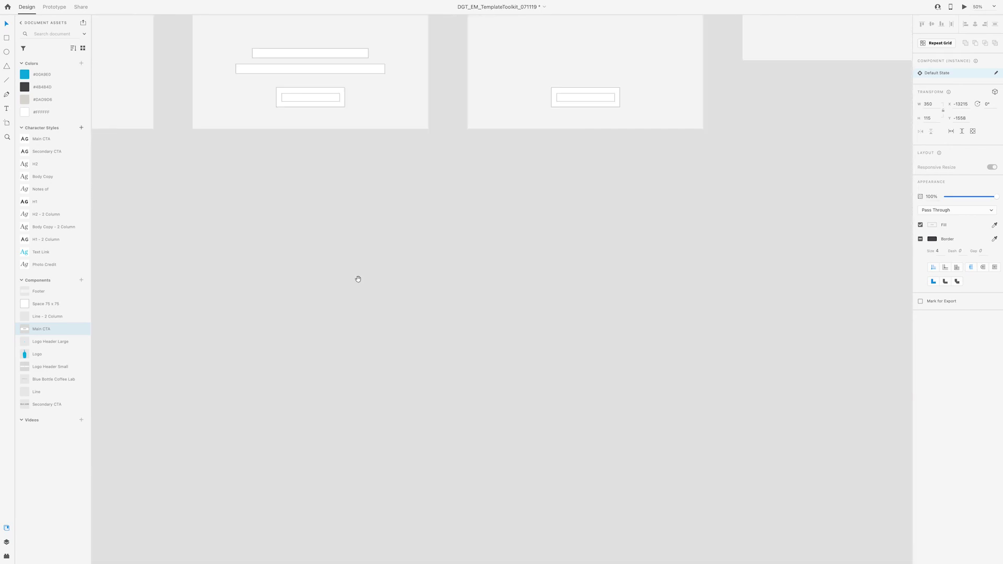
pyautogui.moveTo(358, 279); pyautogui.dragTo(582, 262)
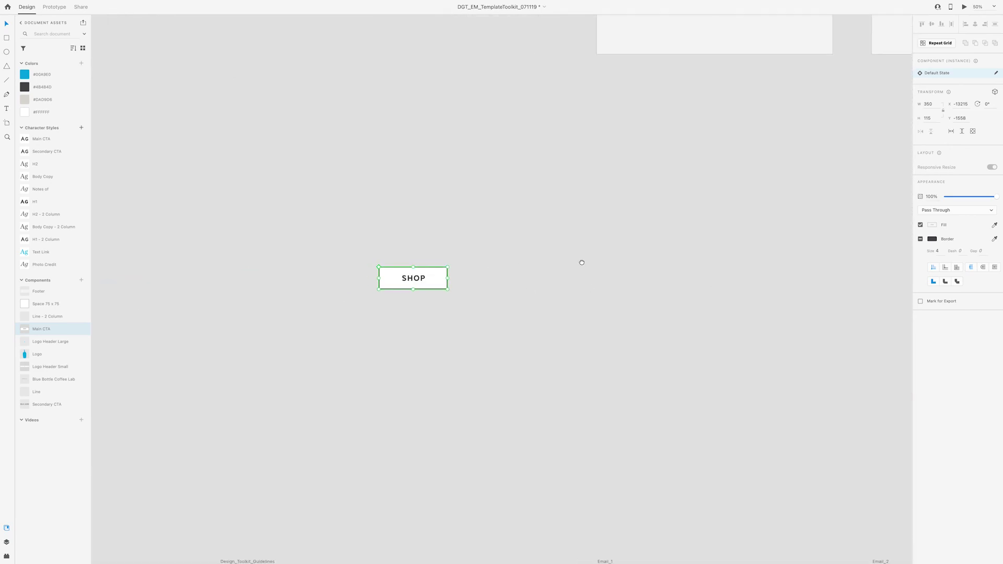
pyautogui.doubleClick(410, 281)
pyautogui.doubleClick(412, 279)
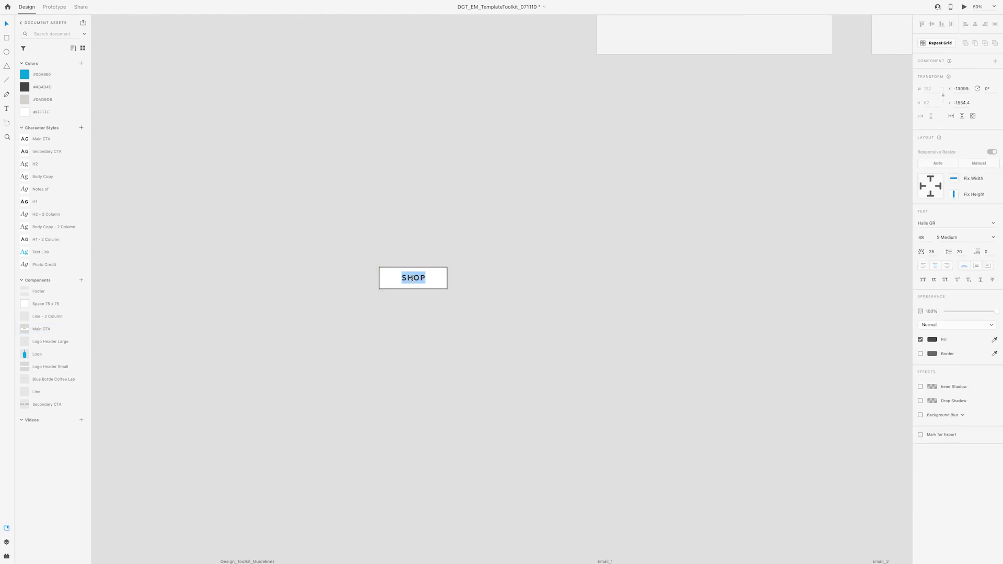
pyautogui.write('SHOP NOW')
pyautogui.press('Escape')
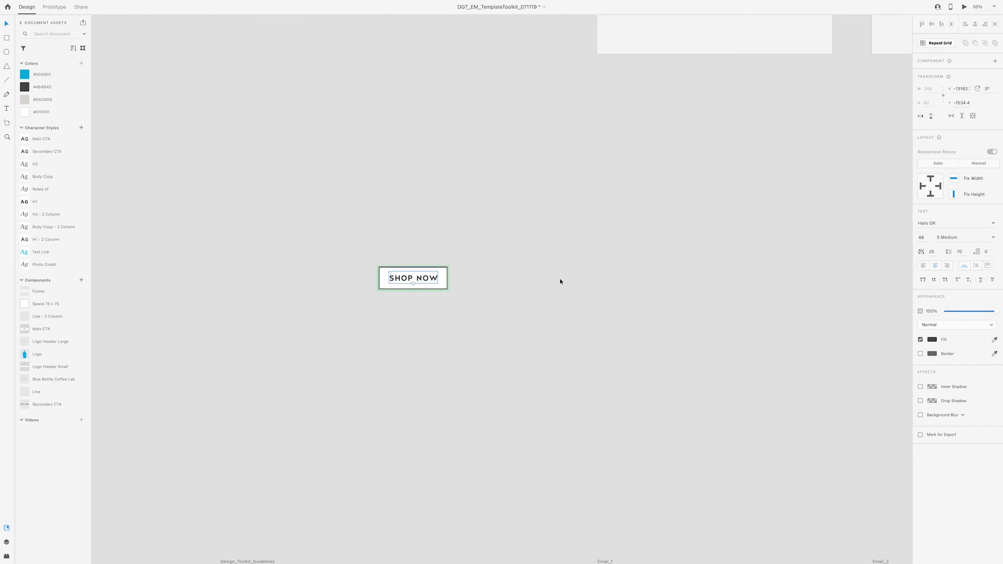
pyautogui.click(559, 281)
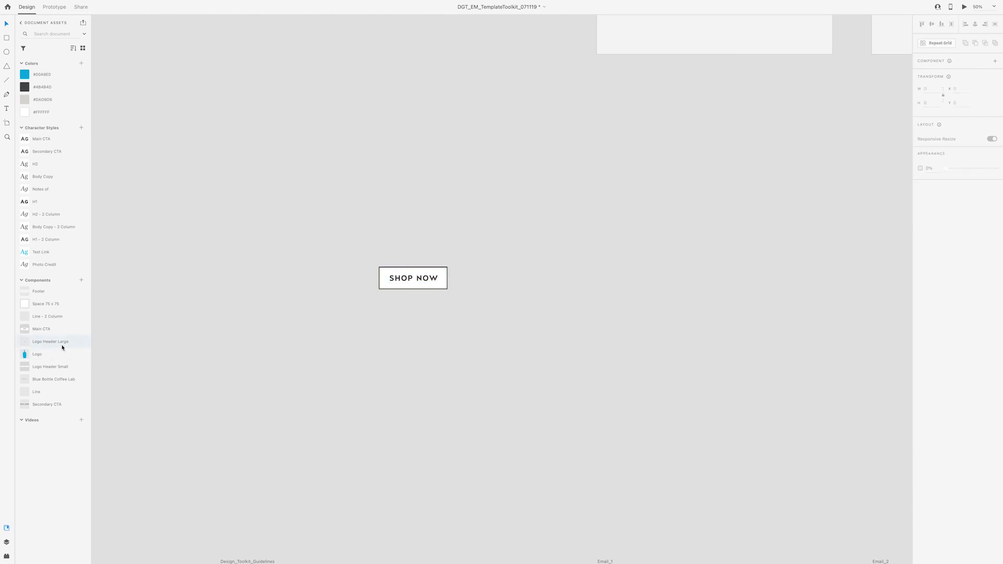
# Place a Logo Header Small component just beneath the SHOP NOW button.
pyautogui.moveTo(31, 366); pyautogui.dragTo(340, 363)
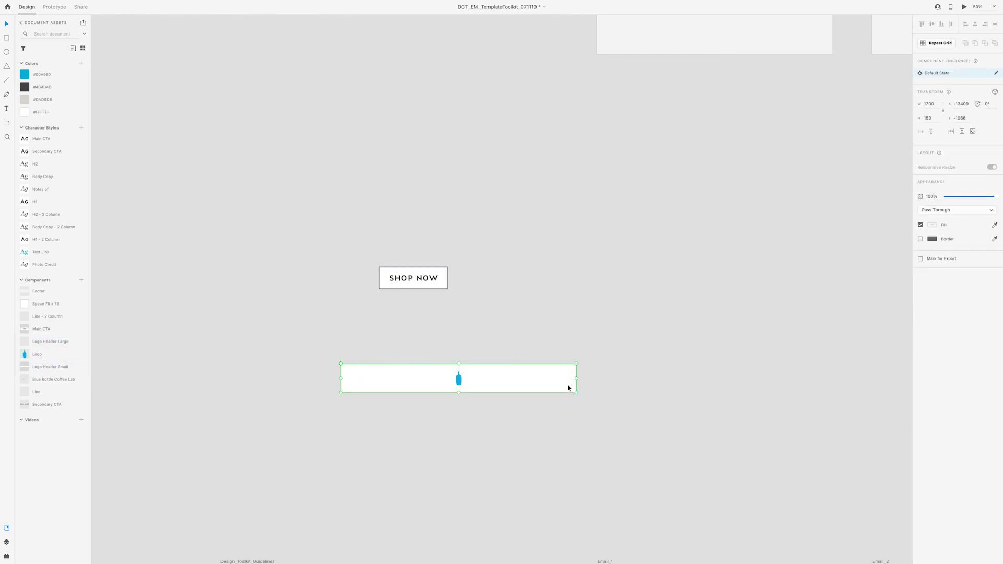
pyautogui.moveTo(491, 388); pyautogui.dragTo(526, 315)
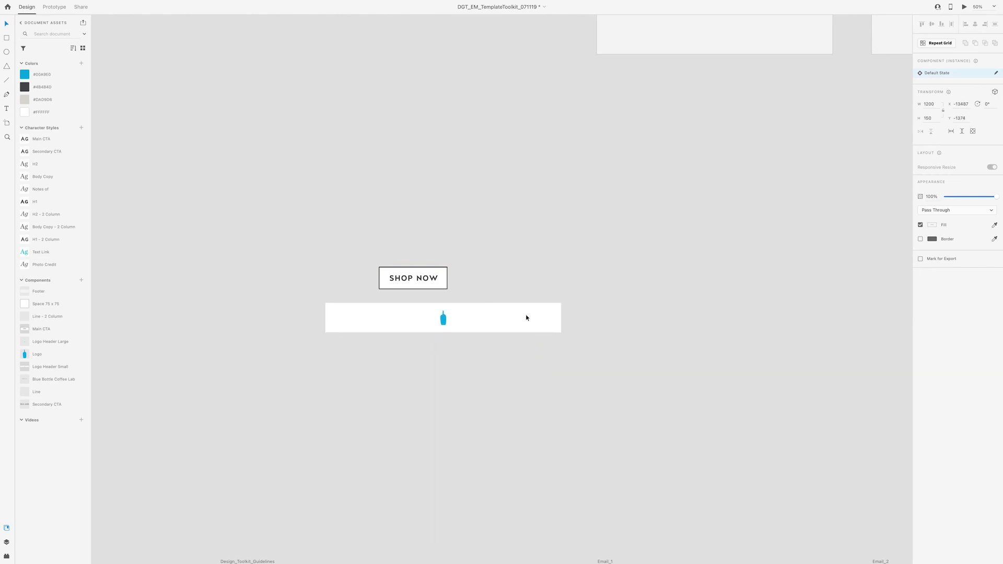
pyautogui.click(633, 260)
# Fit the Wireframes canvas in view, paste, and marquee-select several Wireframe_6 elements.
pyautogui.press('super+0')
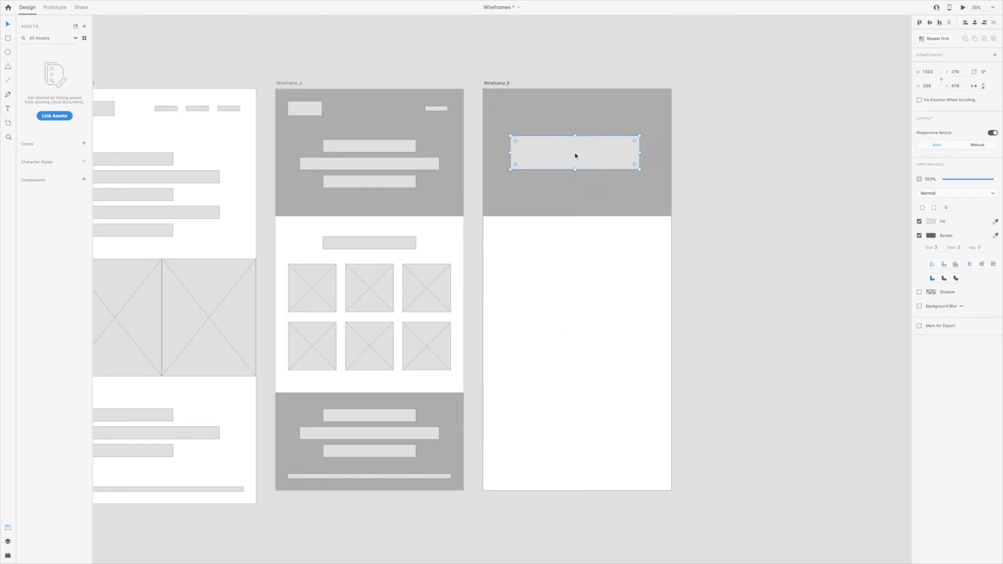
pyautogui.scroll(3, 645, 262)
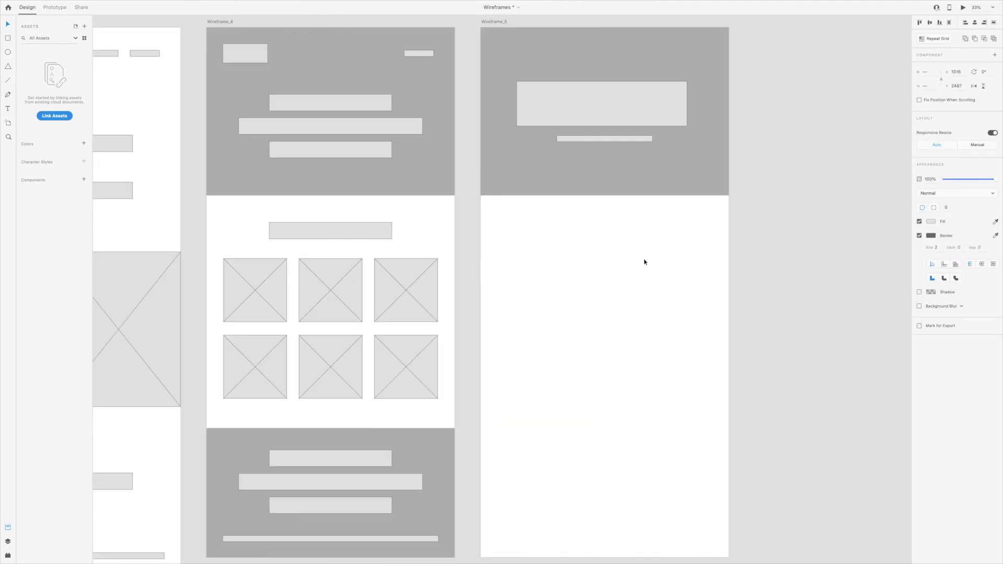
pyautogui.press('super+v')
pyautogui.moveTo(529, 211); pyautogui.dragTo(669, 350)
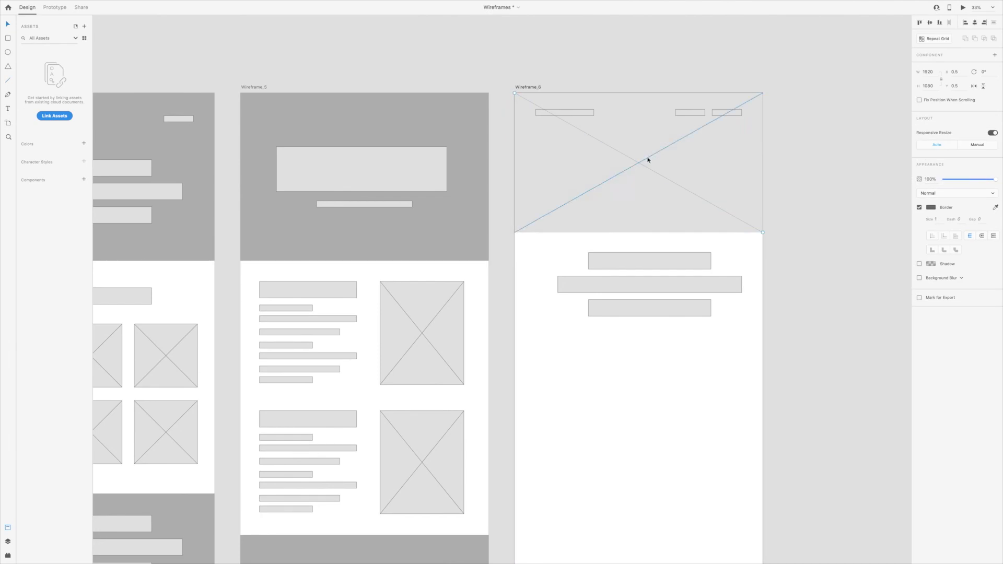
pyautogui.scroll(-3, 634, 291)
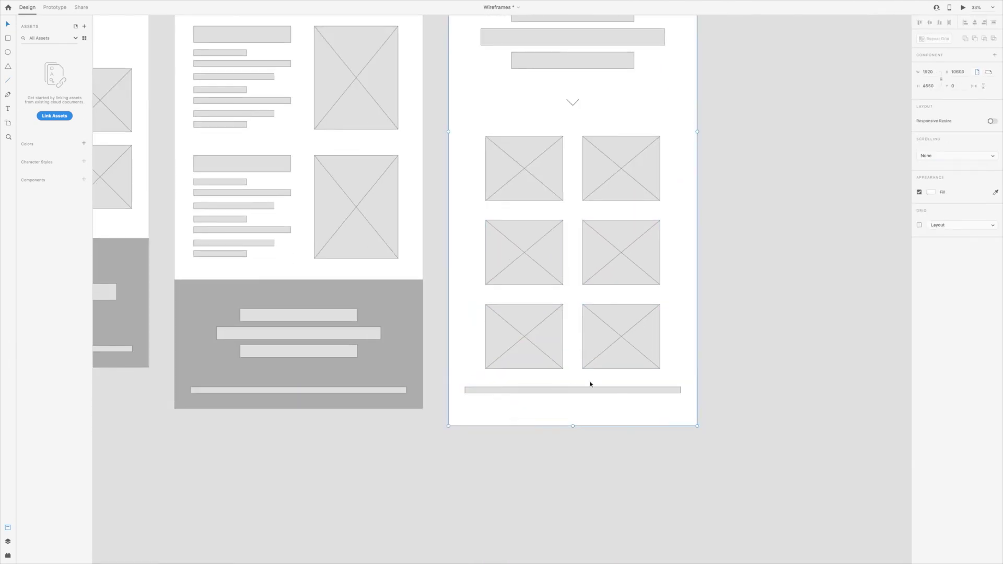
pyautogui.scroll(3, 721, 288)
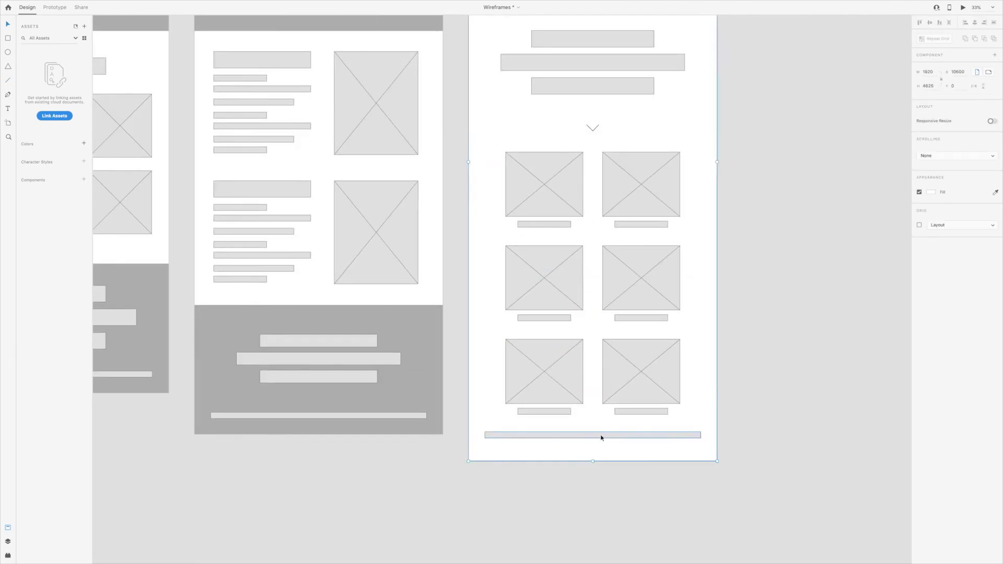